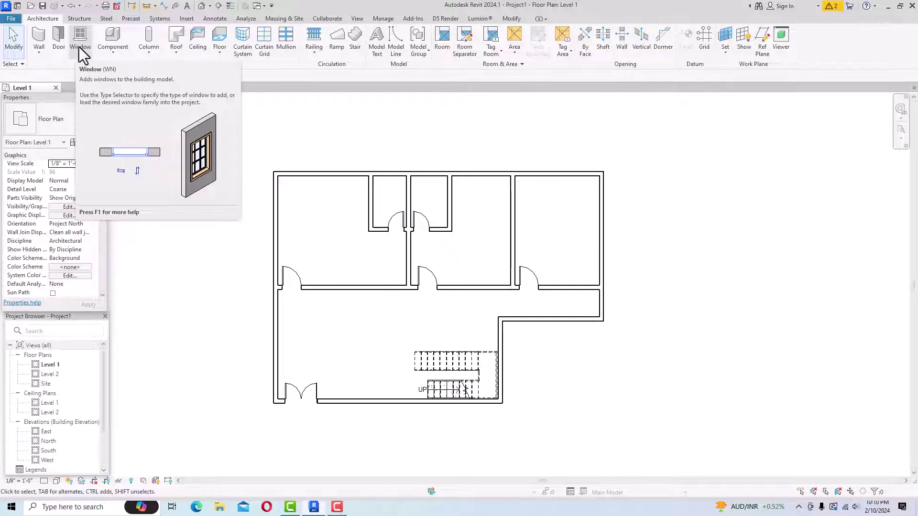
- Start the Window tool and browse the available window types in the Type Selector
click(79, 47)
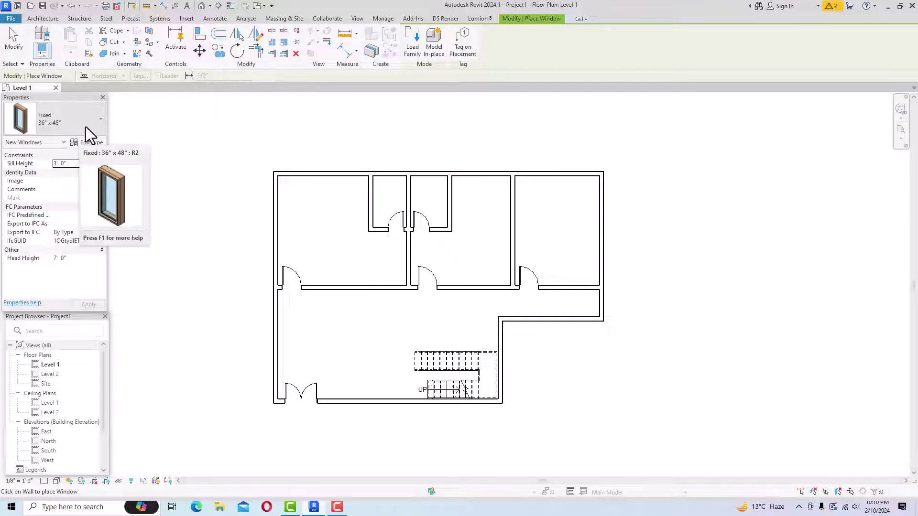
click(85, 127)
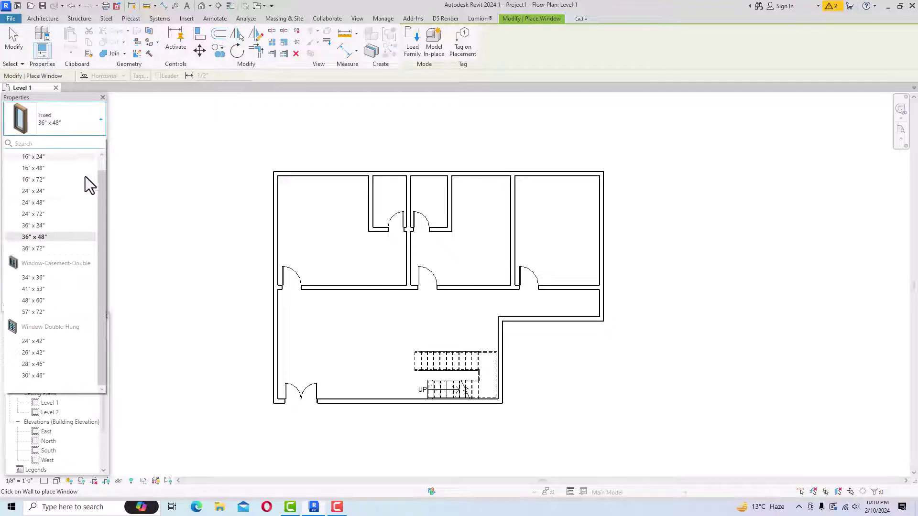
scroll(86, 191, up, 1)
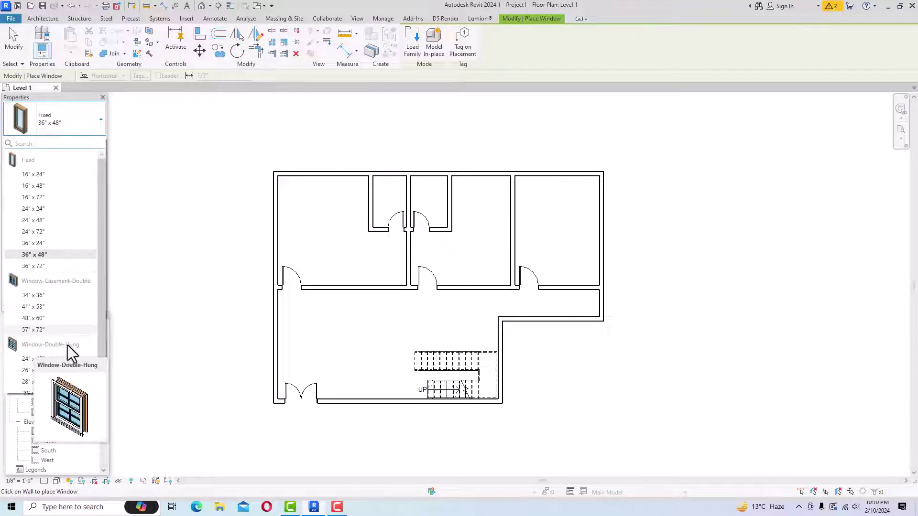
scroll(84, 328, down, 1)
scroll(89, 313, up, 1)
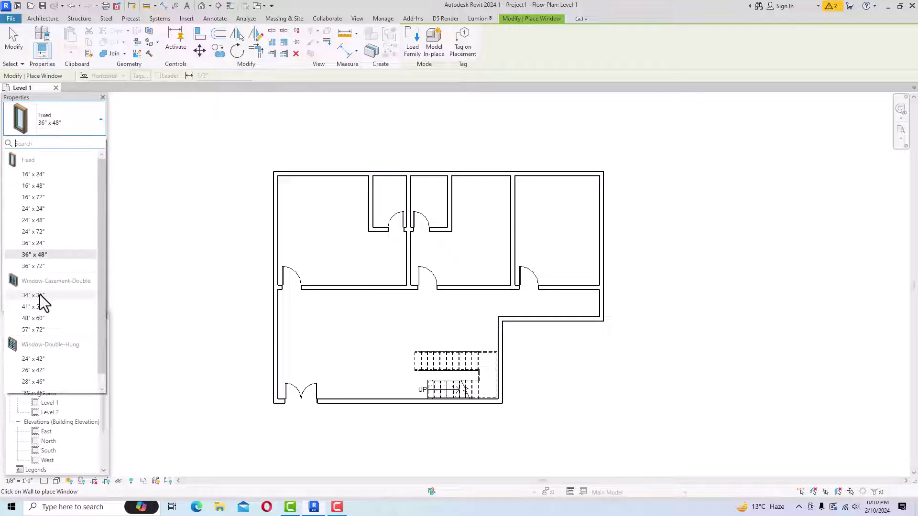
- Place four Window-Casement-Double 48" x 60" windows, one in the top wall and three on the left
click(36, 319)
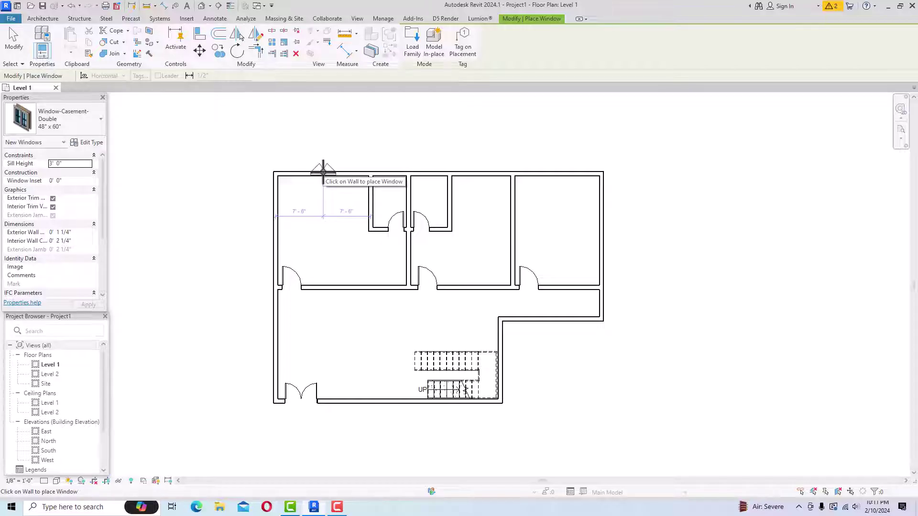
click(324, 170)
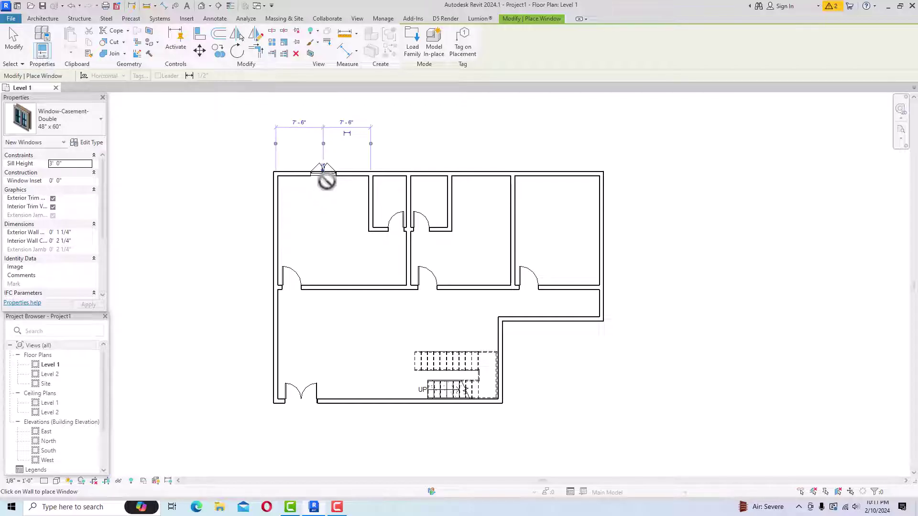
click(273, 201)
click(272, 245)
click(274, 344)
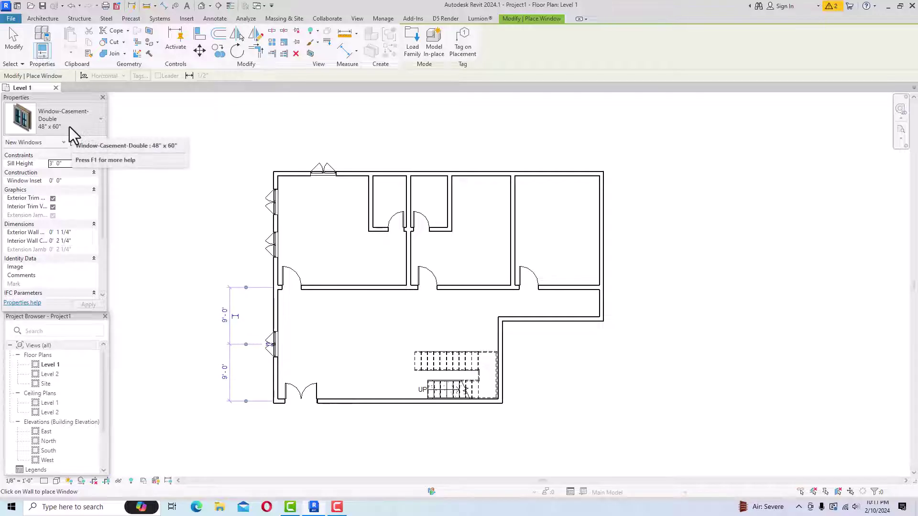
key(Escape)
key(Escape)
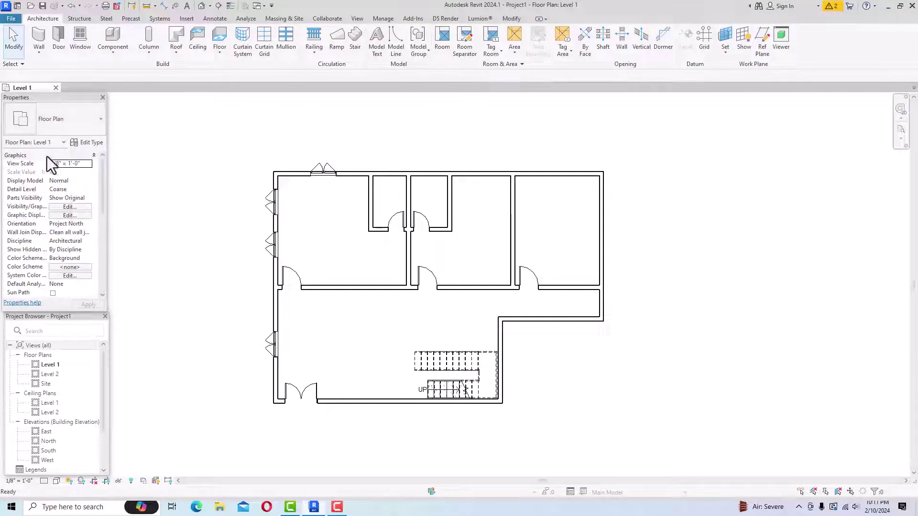
- Place two Window-Double-Hung 30" x 46" windows side by side in the bottom wall
click(39, 36)
key(Escape)
click(79, 37)
click(84, 125)
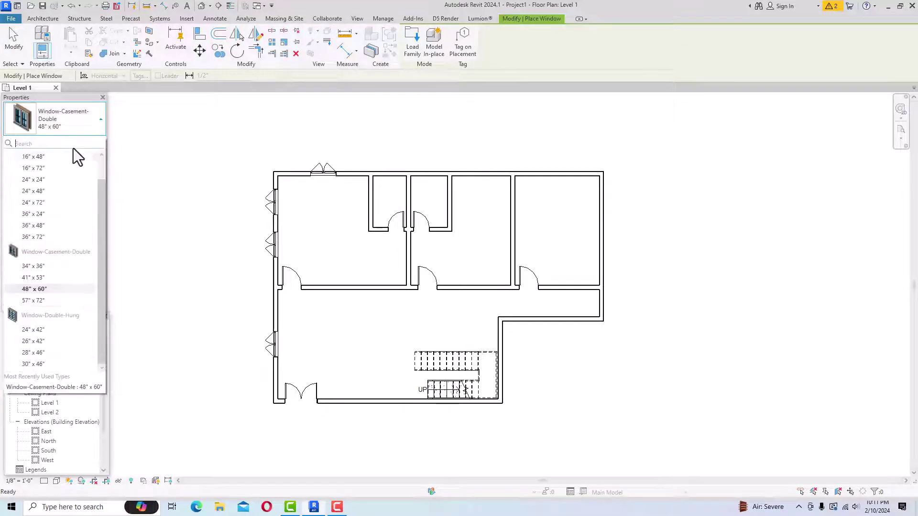
mouse_move(55, 333)
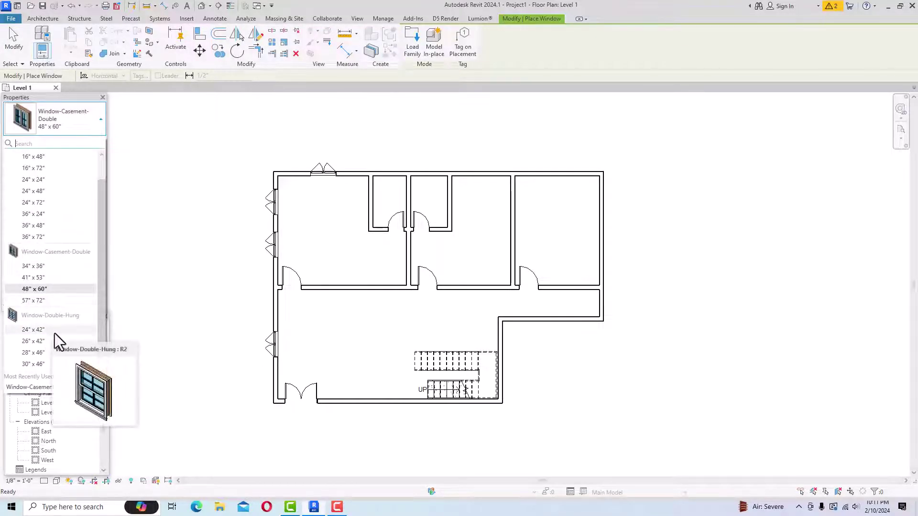
click(36, 364)
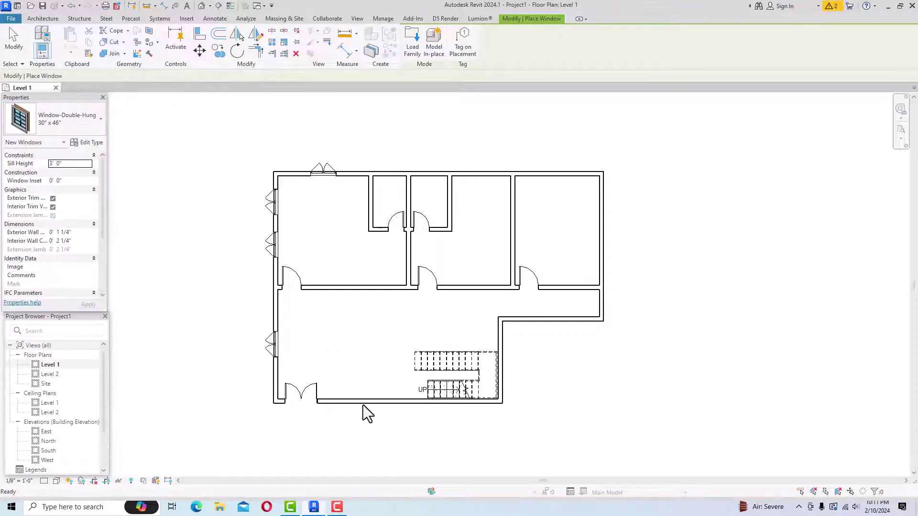
click(358, 402)
click(398, 402)
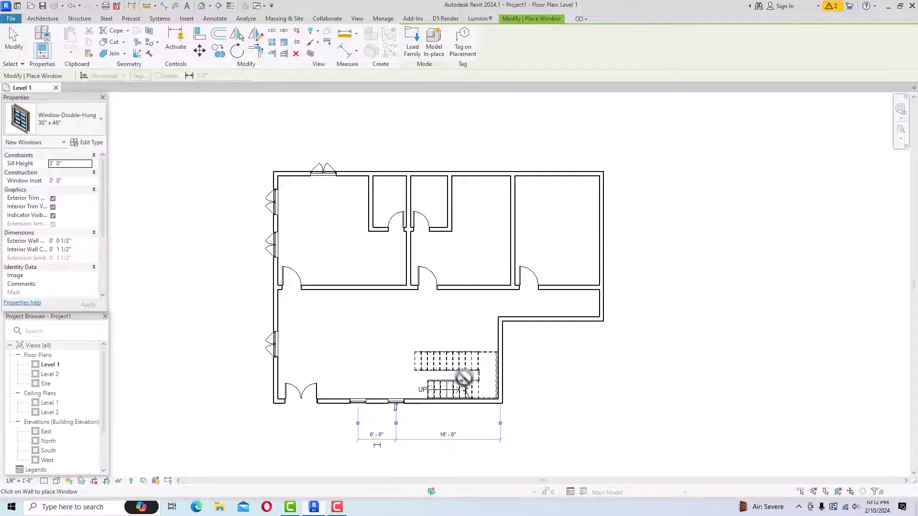
key(Escape)
key(Escape)
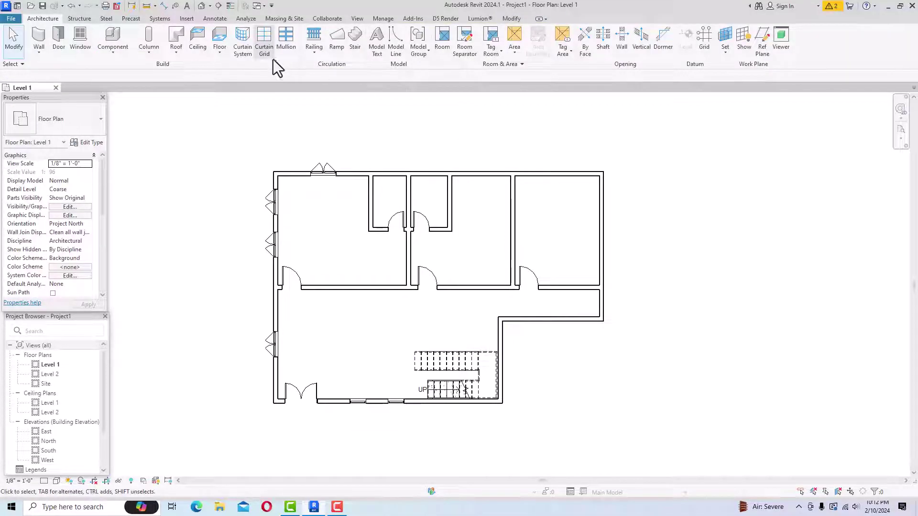
- Show the house in the default 3D view, orbited to the front-left, with Realistic visual style
click(201, 6)
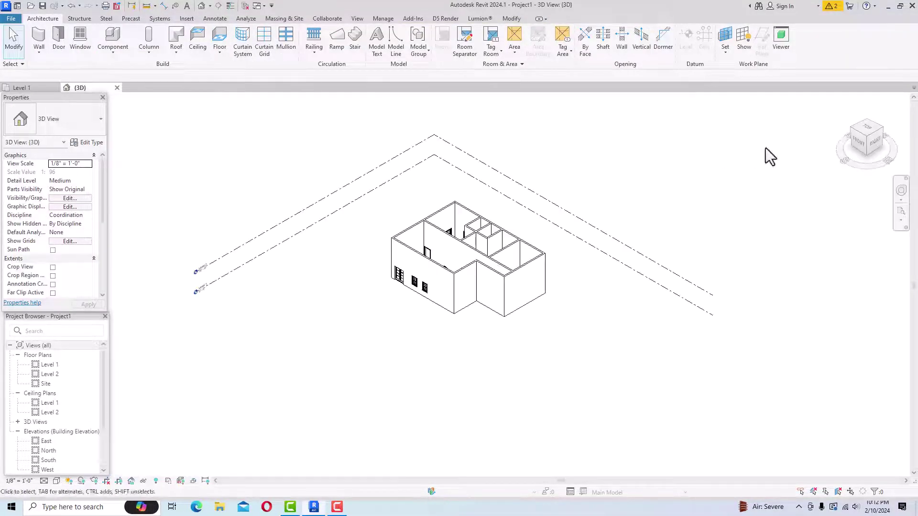
drag(863, 149, 201, 127)
scroll(377, 325, up, 3)
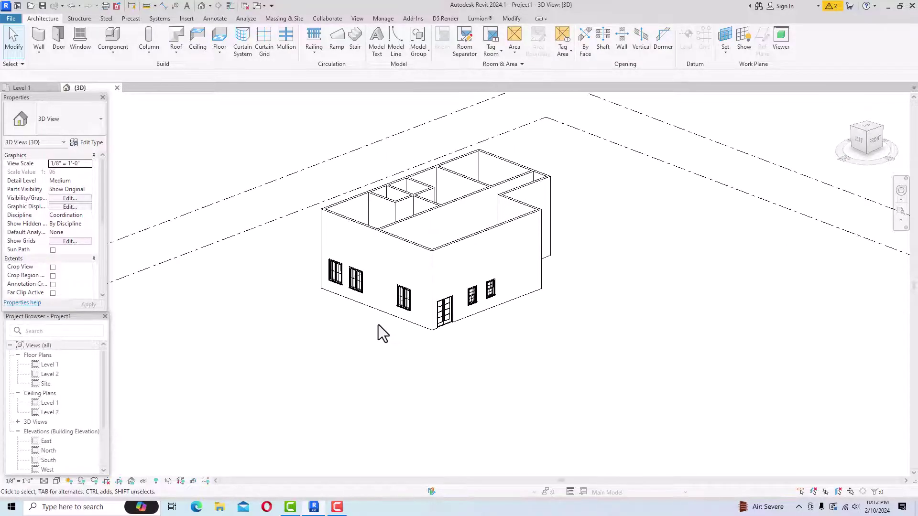
click(57, 482)
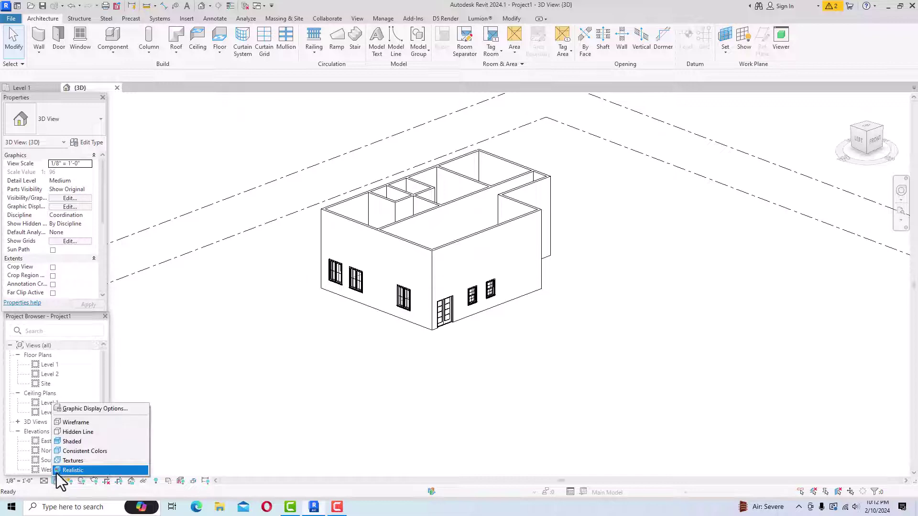
click(57, 472)
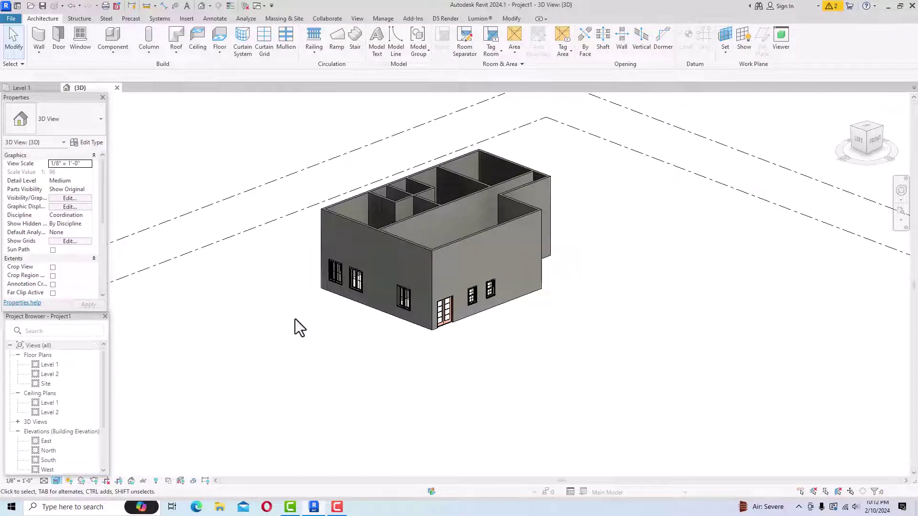
scroll(382, 273, up, 3)
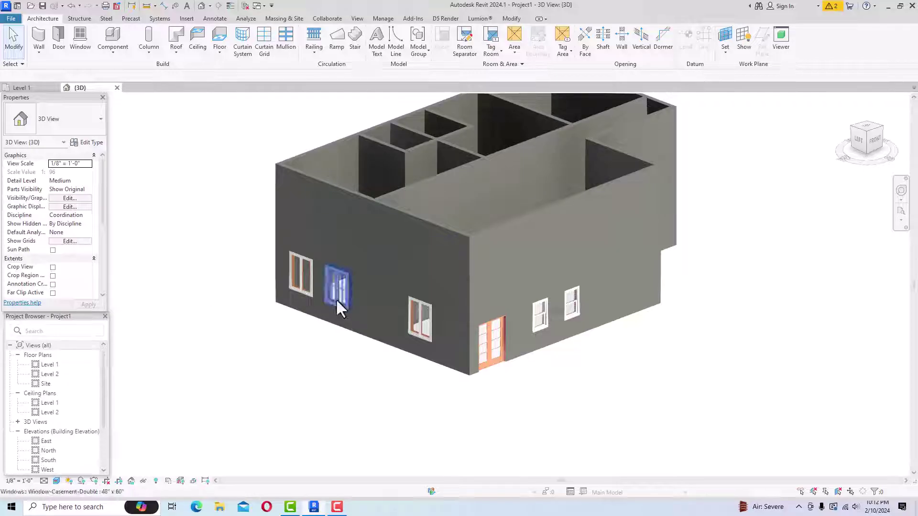
- Lower the leftmost casement window's sill height to 2' 0"
click(305, 282)
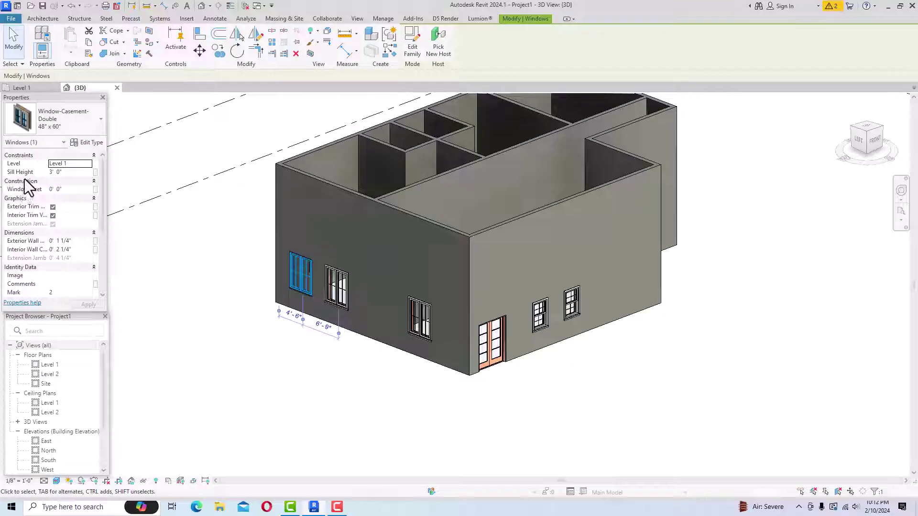
click(67, 173)
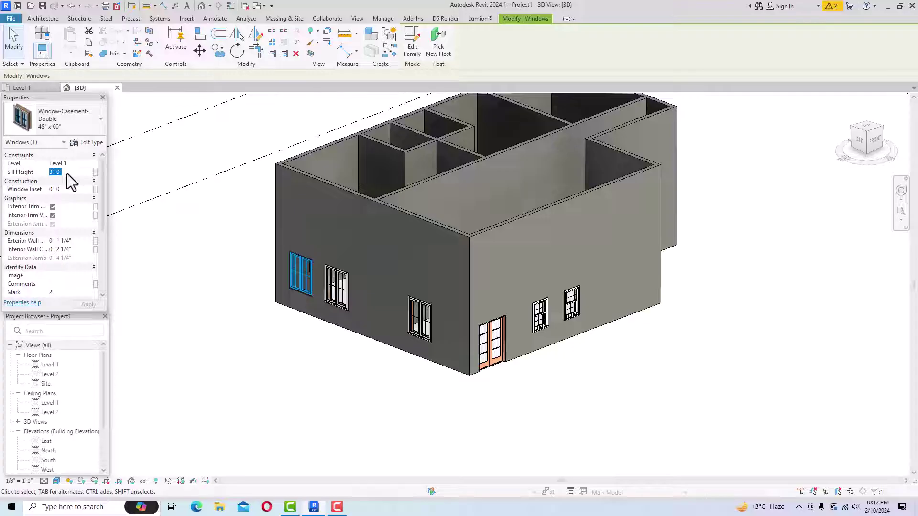
text(2)
click(92, 304)
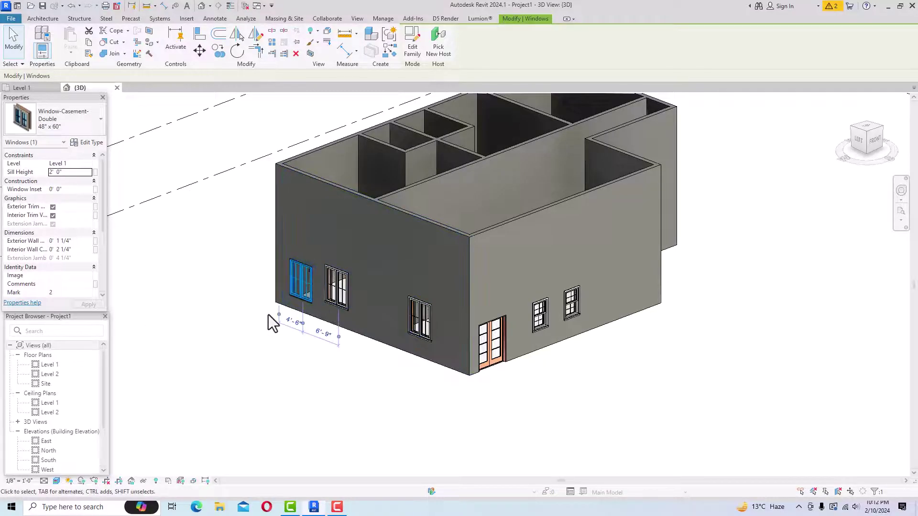
click(260, 355)
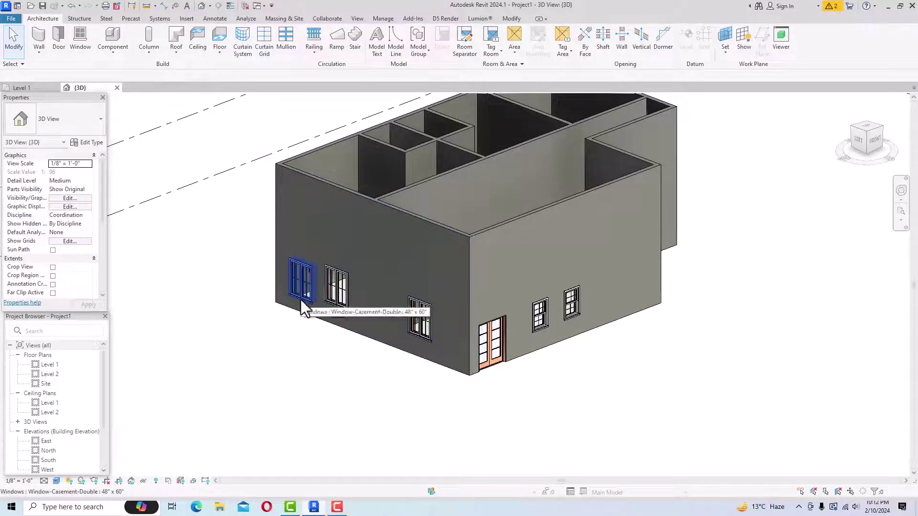
- Select the second casement window, dismiss the licensing alert, and begin editing its Window Inset
click(342, 298)
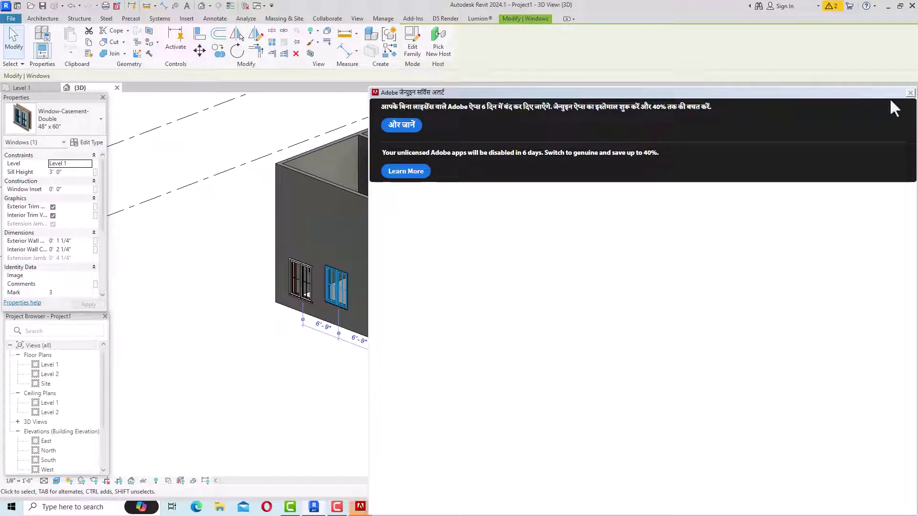
click(911, 93)
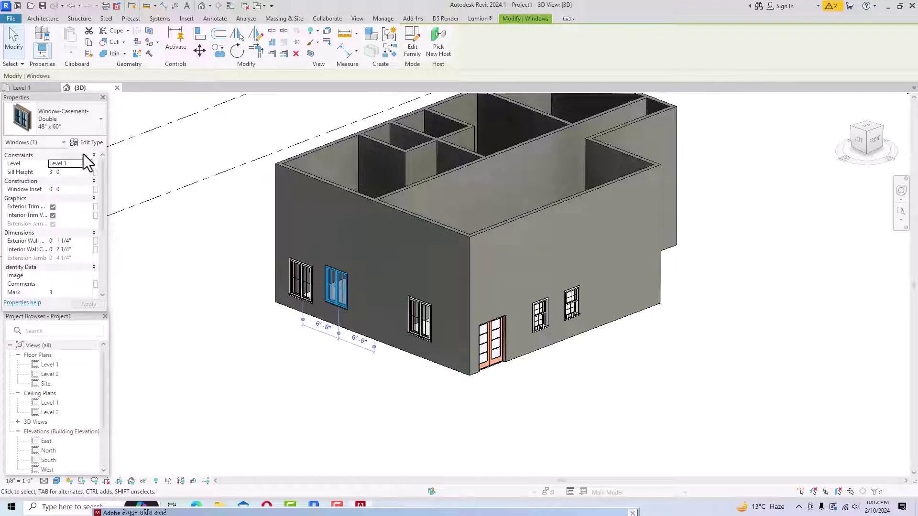
click(78, 173)
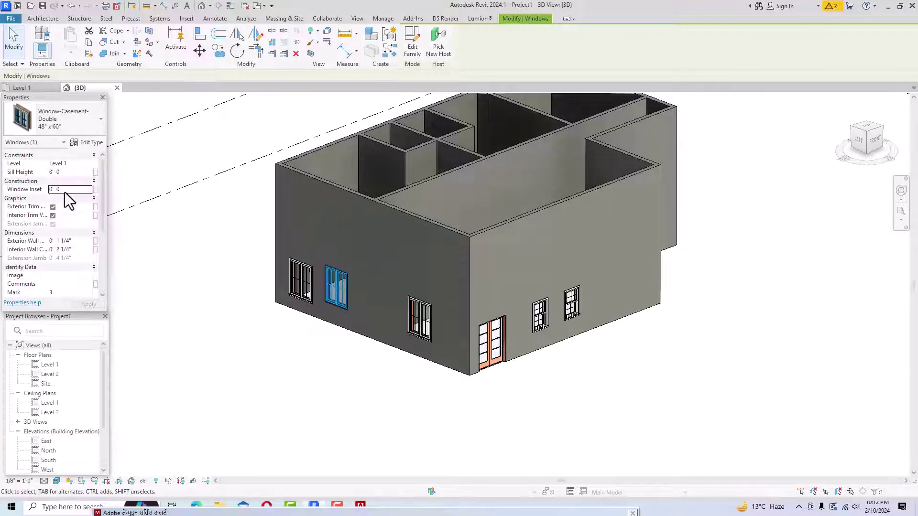
drag(67, 190, 15, 188)
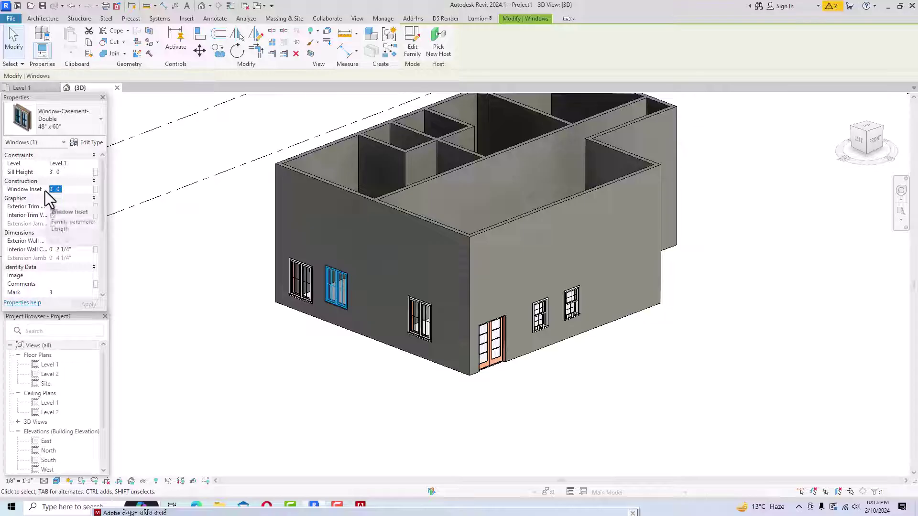
- Set the second casement window's Window Inset to 1' 0"
text(1')
click(88, 305)
scroll(342, 310, up, 3)
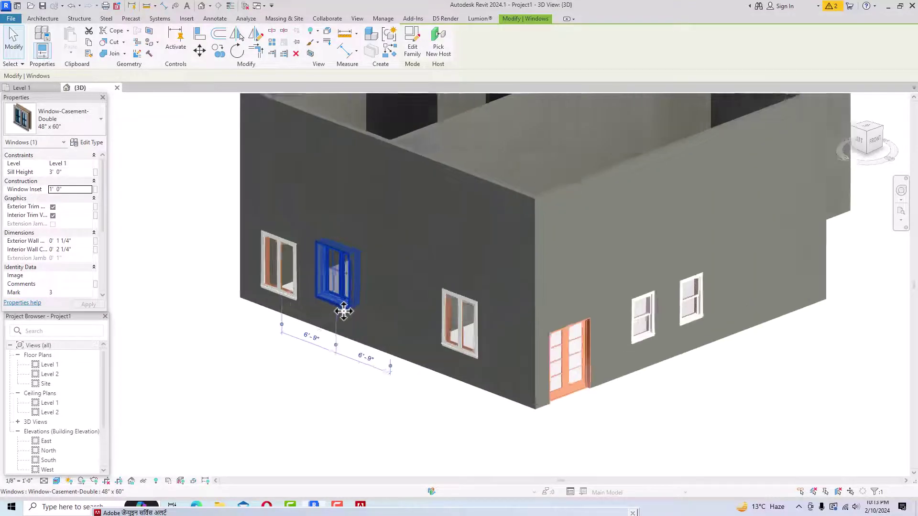
scroll(343, 312, up, 2)
click(227, 368)
scroll(325, 241, up, 3)
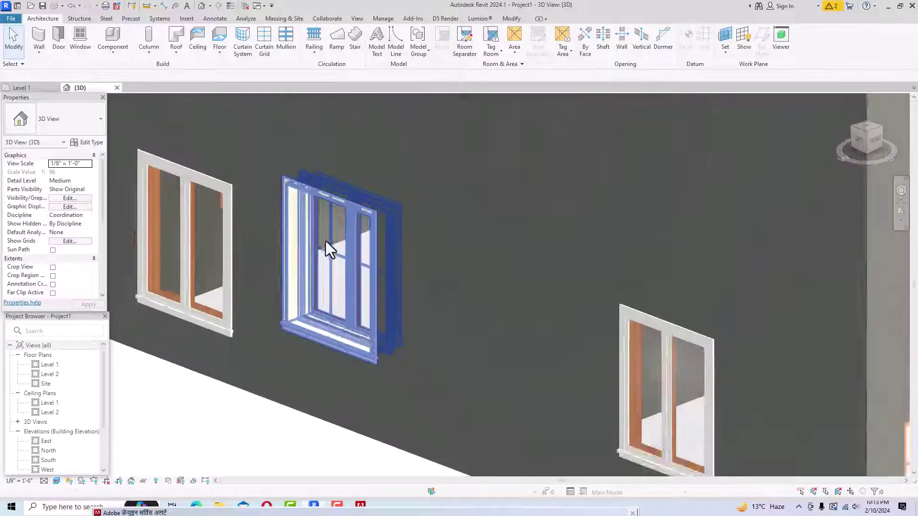
- Reduce that window's Window Inset to 0' 6"
click(365, 290)
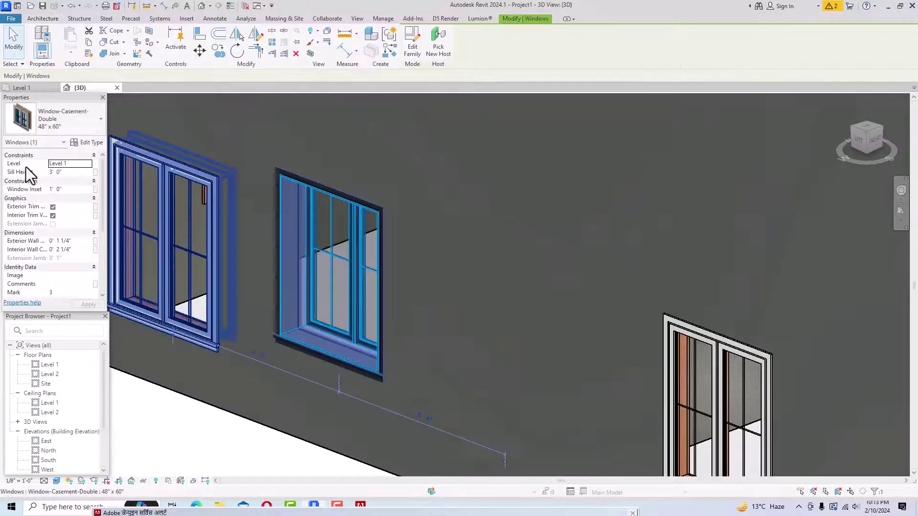
click(71, 192)
text(6")
click(88, 304)
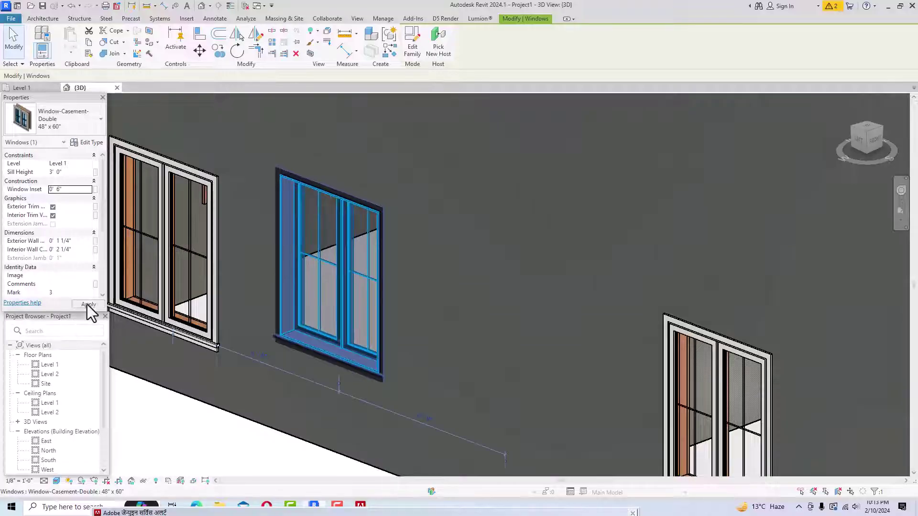
click(162, 425)
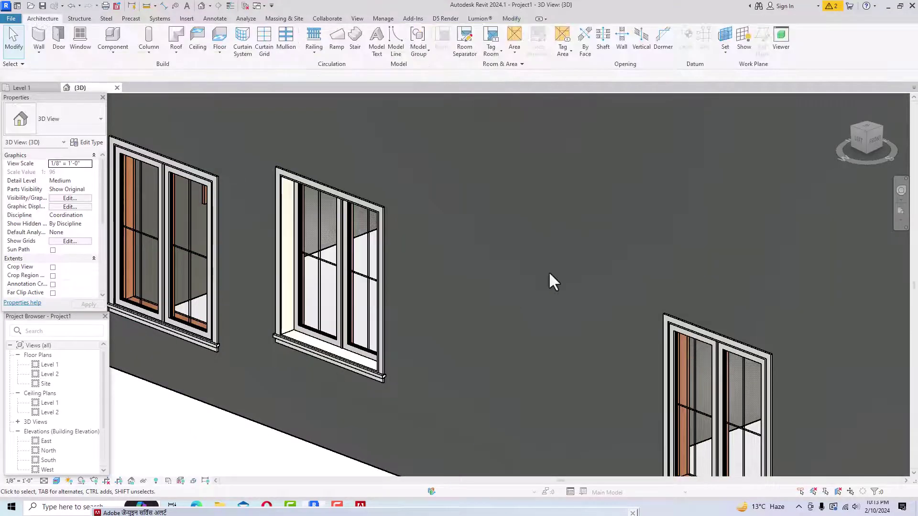
scroll(549, 271, down, 2)
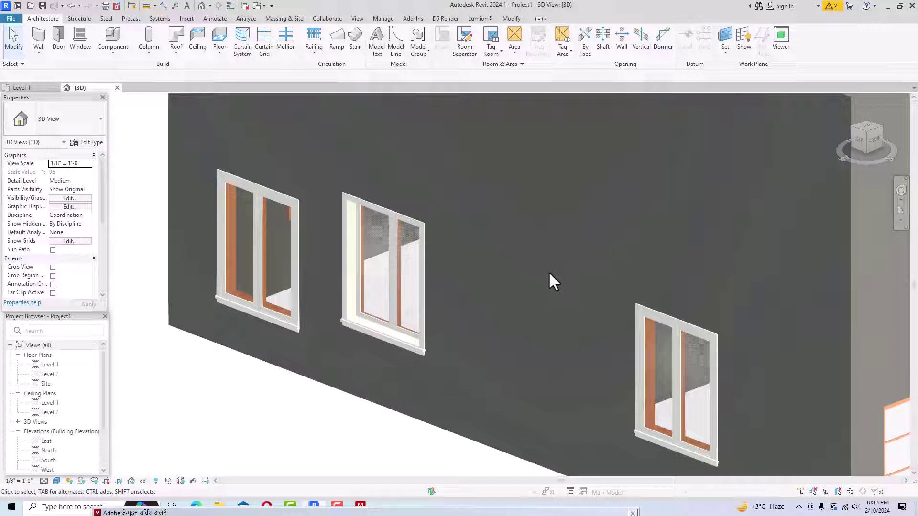
- Lower the middle casement window's sill height to 2' 0"
click(284, 206)
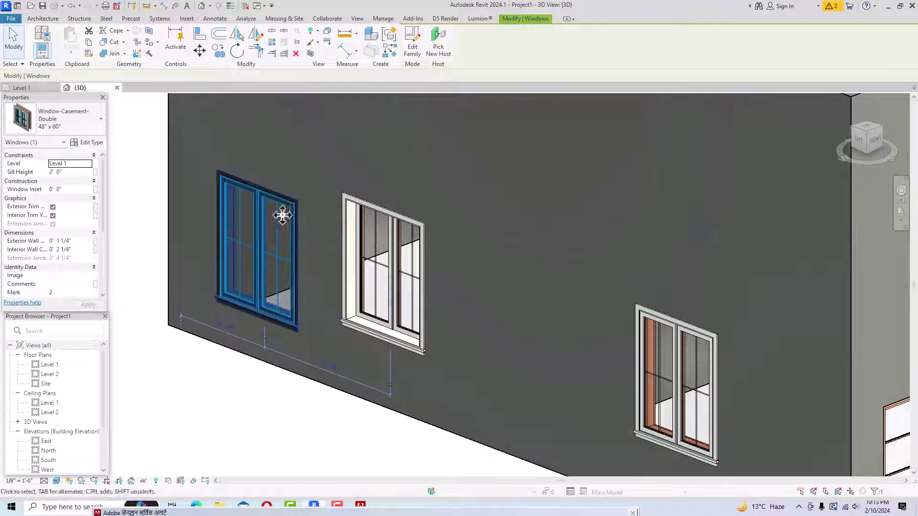
click(385, 260)
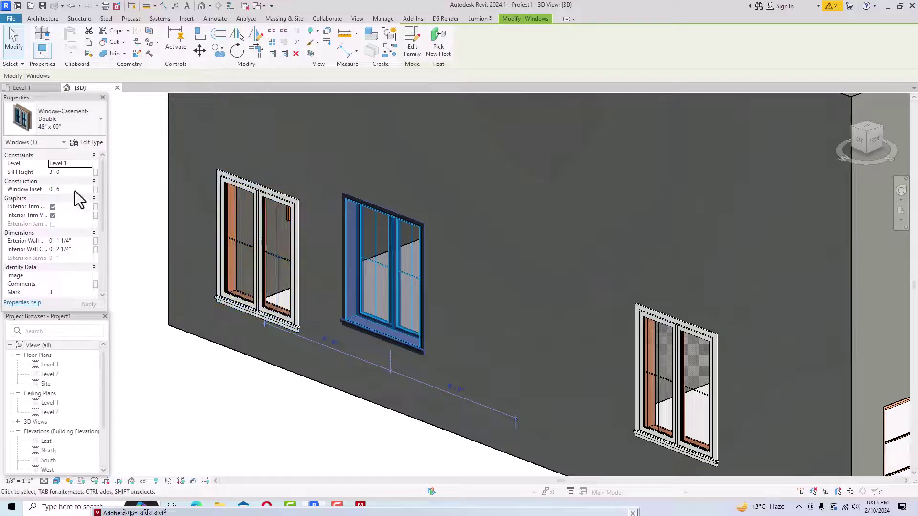
text(2)
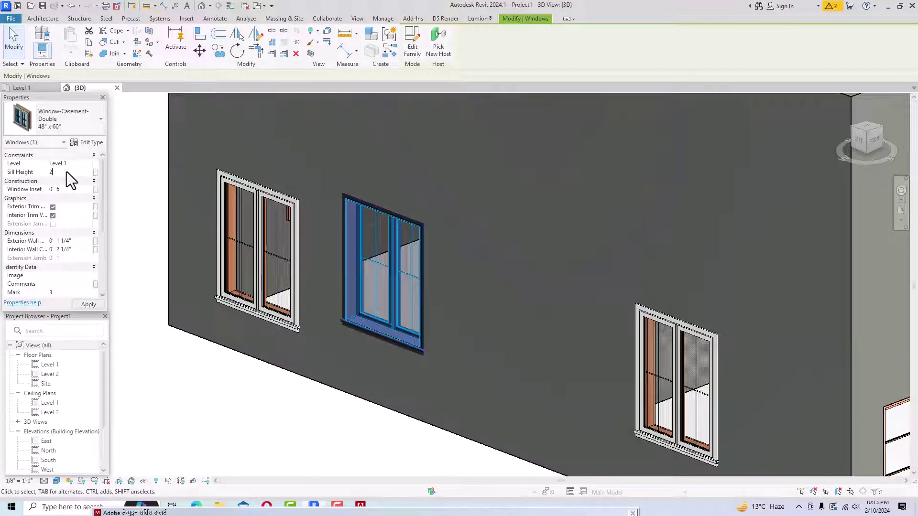
click(82, 304)
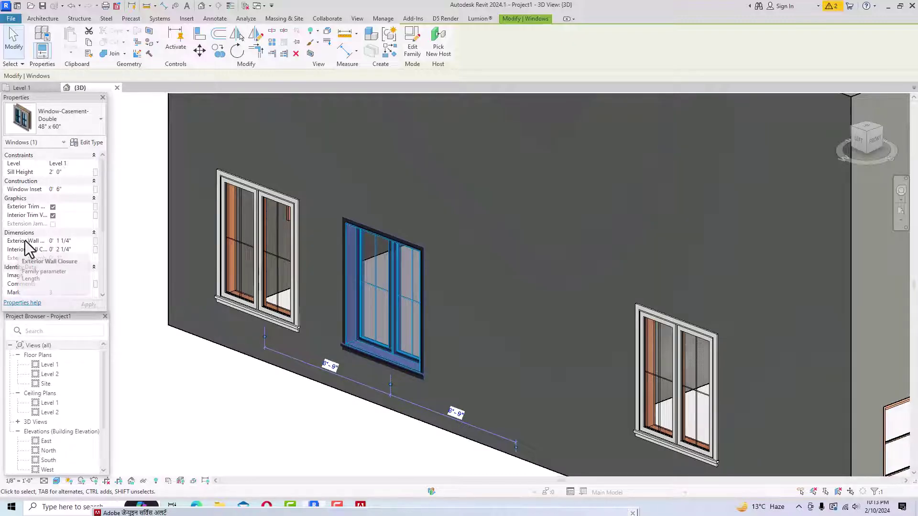
scroll(71, 245, down, 1)
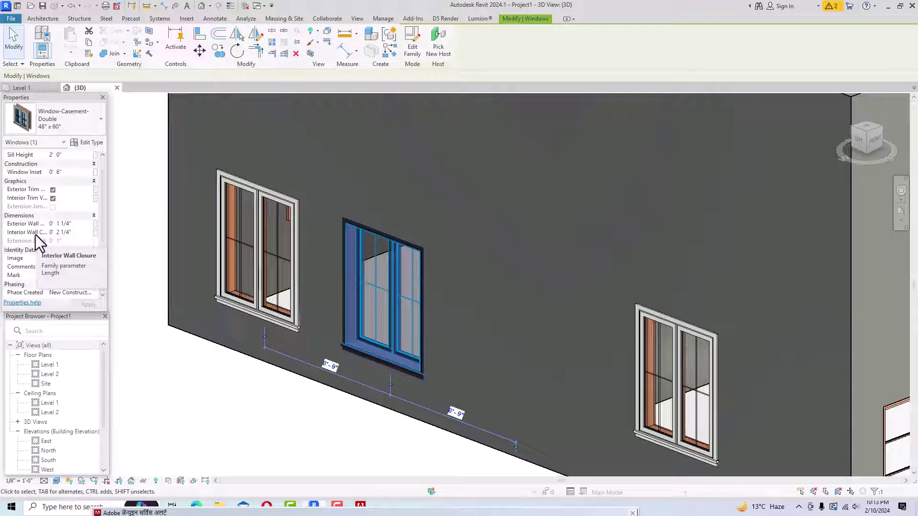
scroll(71, 268, down, 3)
scroll(71, 275, down, 1)
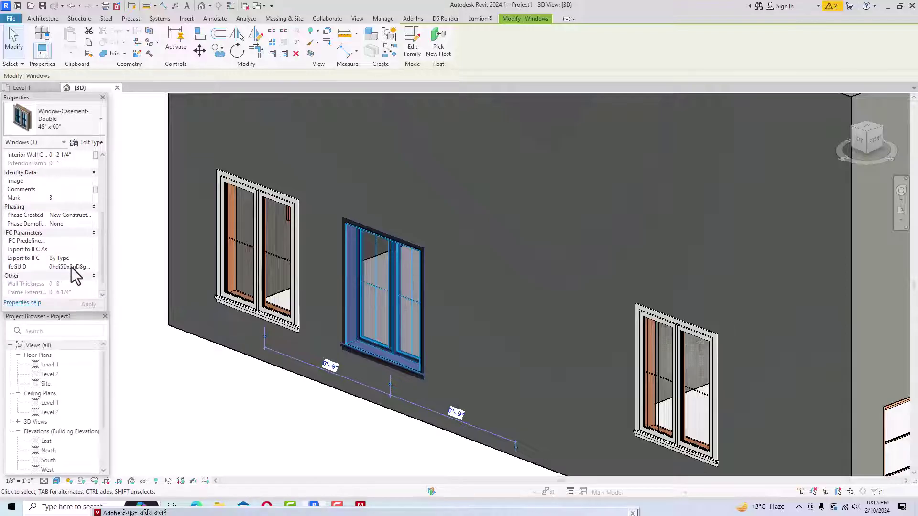
scroll(74, 276, down, 1)
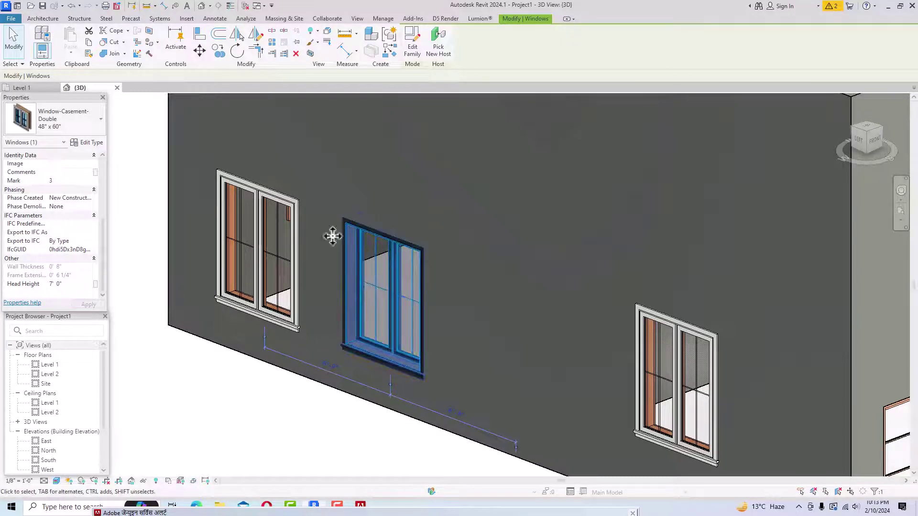
scroll(227, 363, down, 1)
click(219, 383)
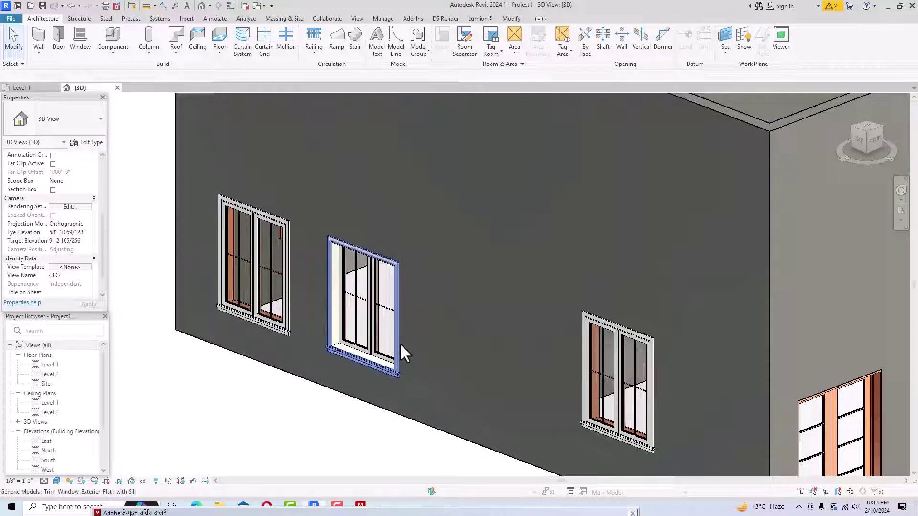
- Duplicate the left window's 48" x 60" casement type as 'window type 2', keeping Wall Closure By host
click(288, 243)
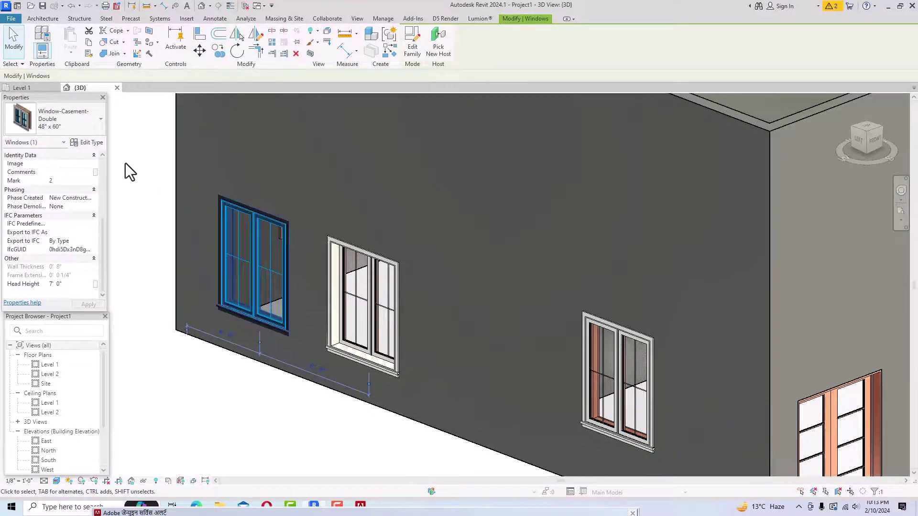
click(90, 144)
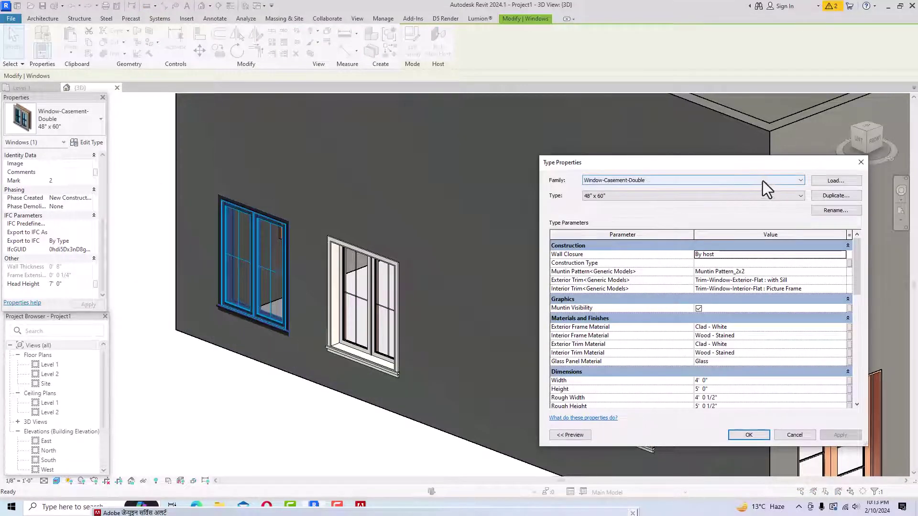
click(836, 198)
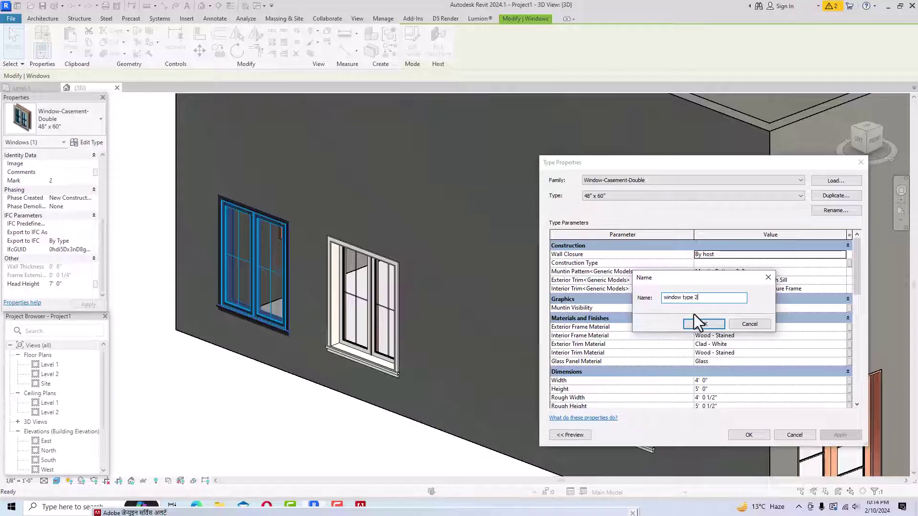
click(704, 325)
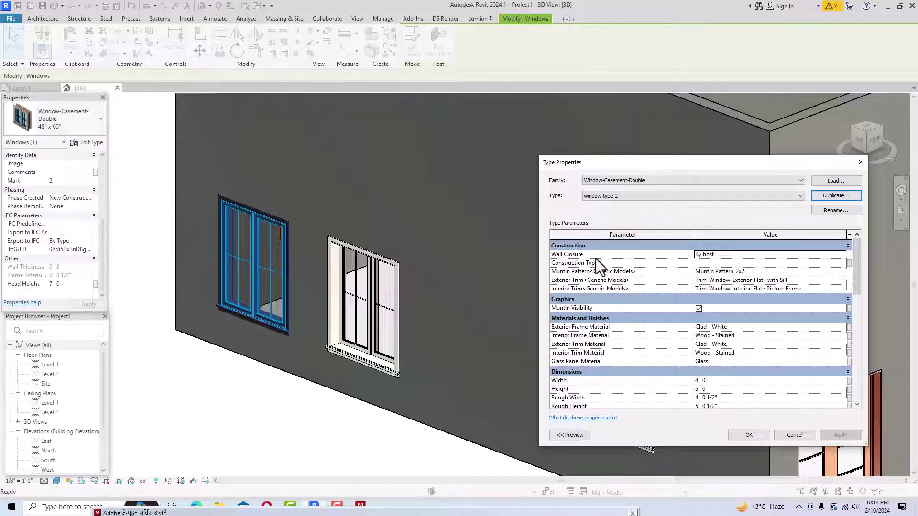
click(719, 254)
click(840, 254)
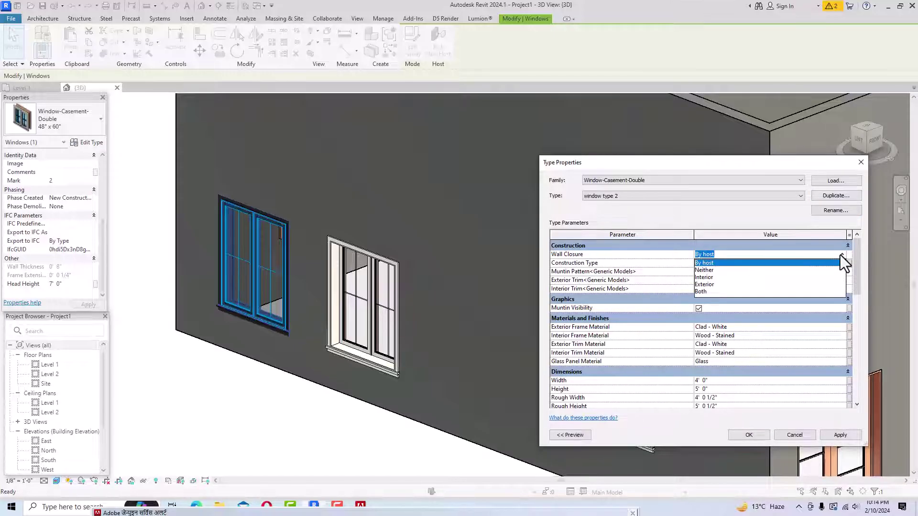
click(840, 255)
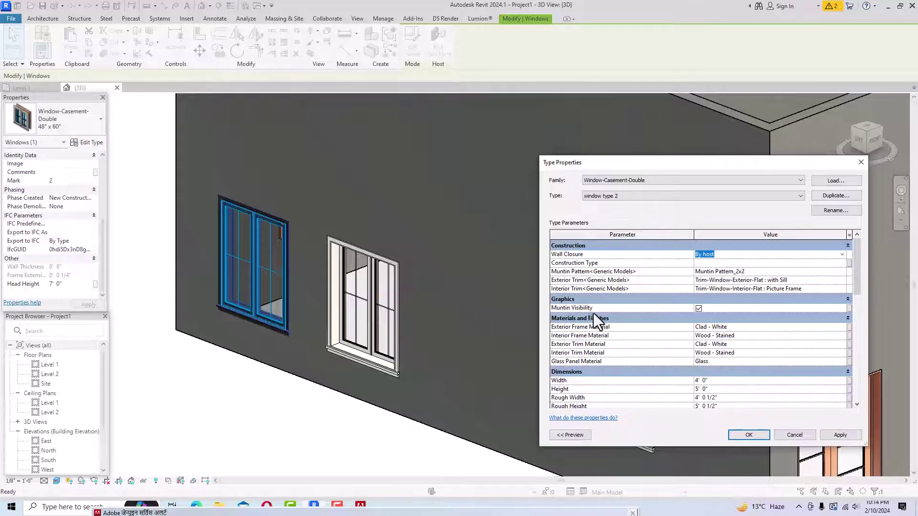
scroll(608, 317, down, 1)
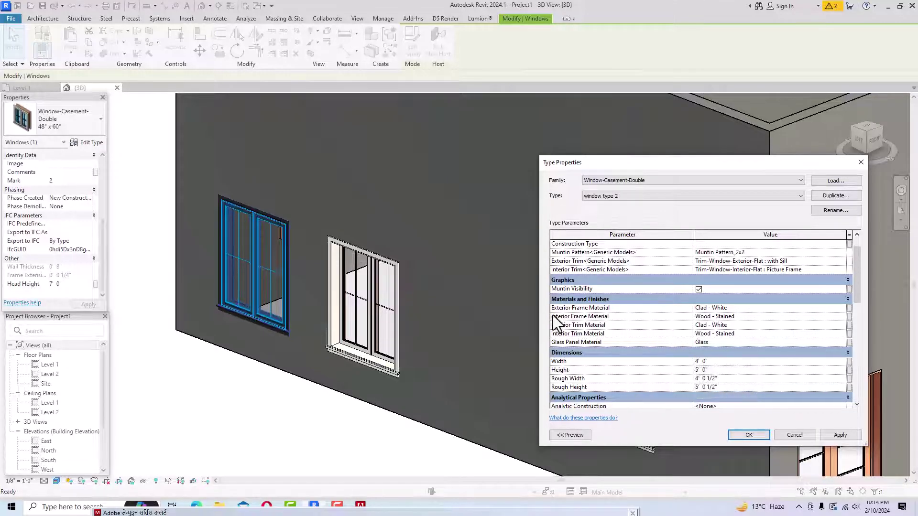
- From Exterior Frame Material, create a blank material and rename it 'window material 1'
click(709, 308)
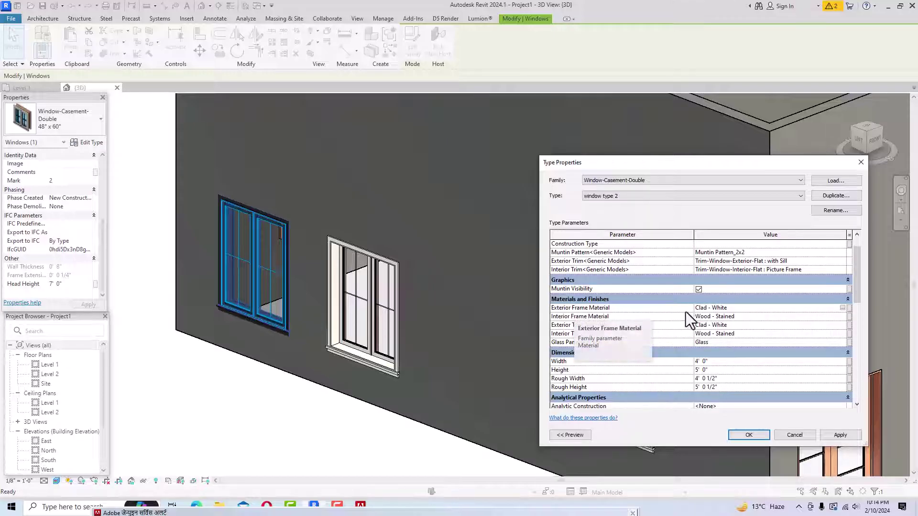
click(843, 308)
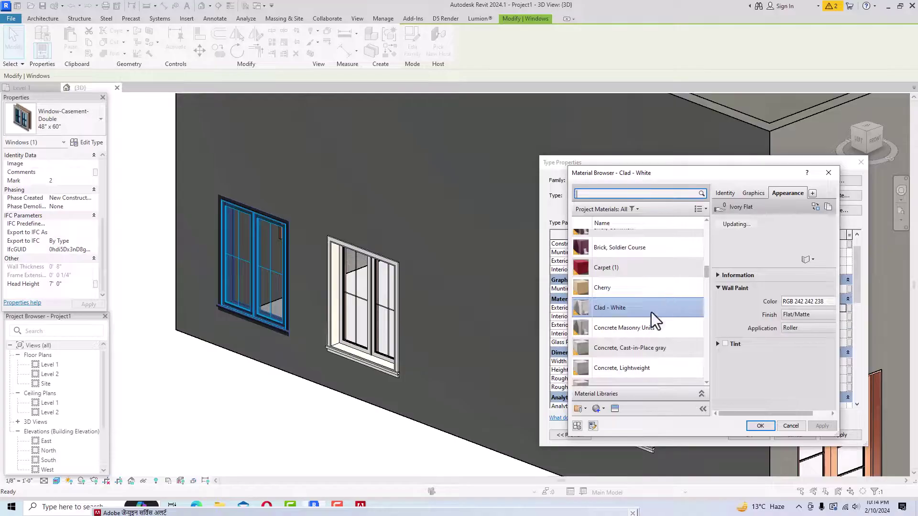
scroll(656, 295, down, 1)
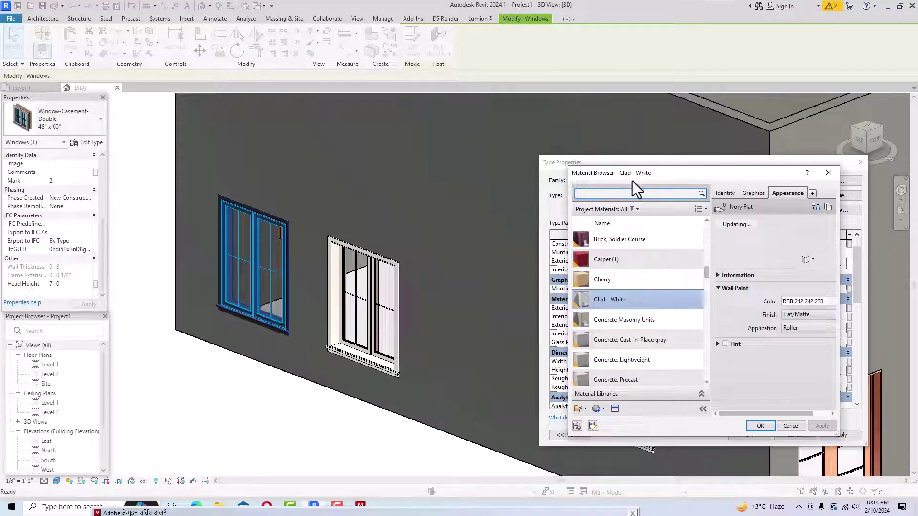
click(603, 409)
click(606, 419)
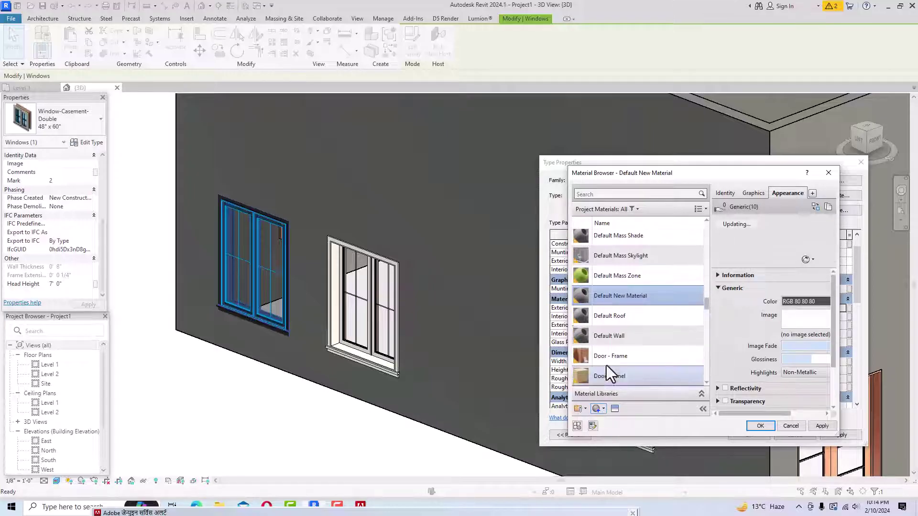
right_click(612, 297)
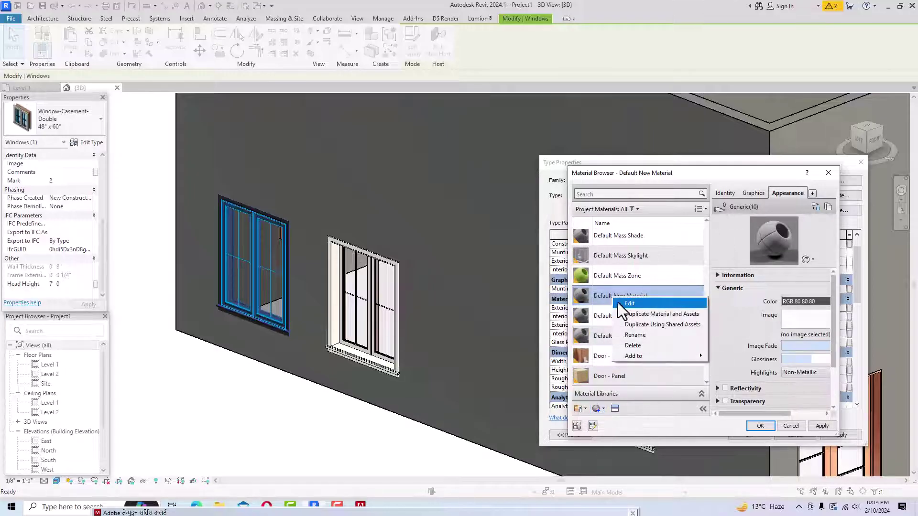
click(627, 335)
text(wi)
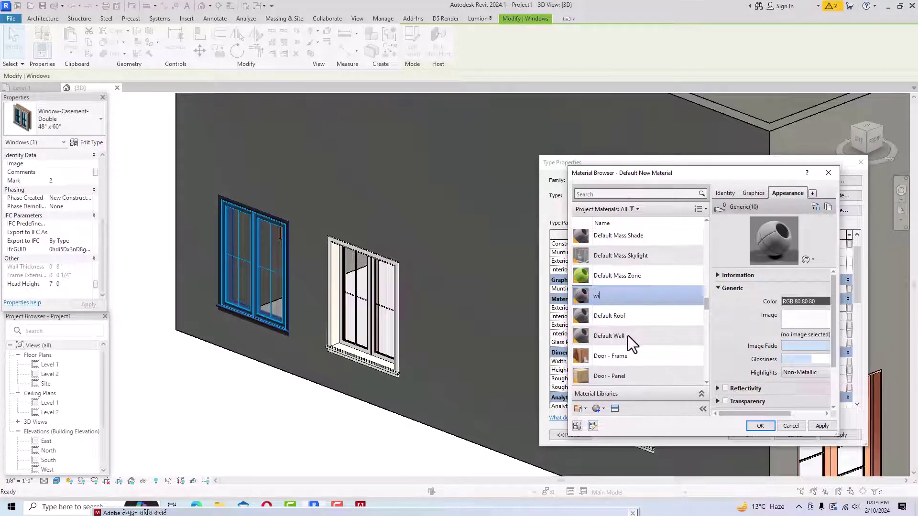
text(ndow material 1)
click(616, 409)
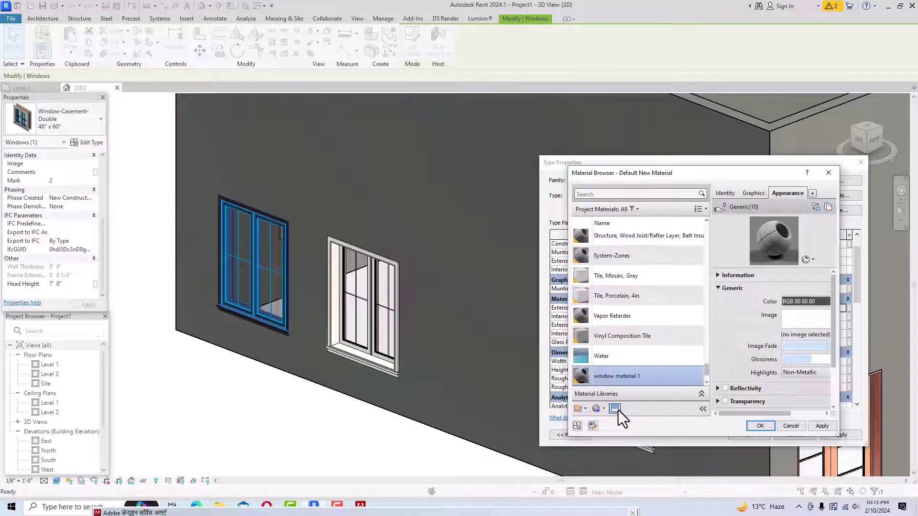
- Give window material 1 the Paint - Enamel Glossy (Yellow) appearance and assign it to the exterior frame
click(760, 189)
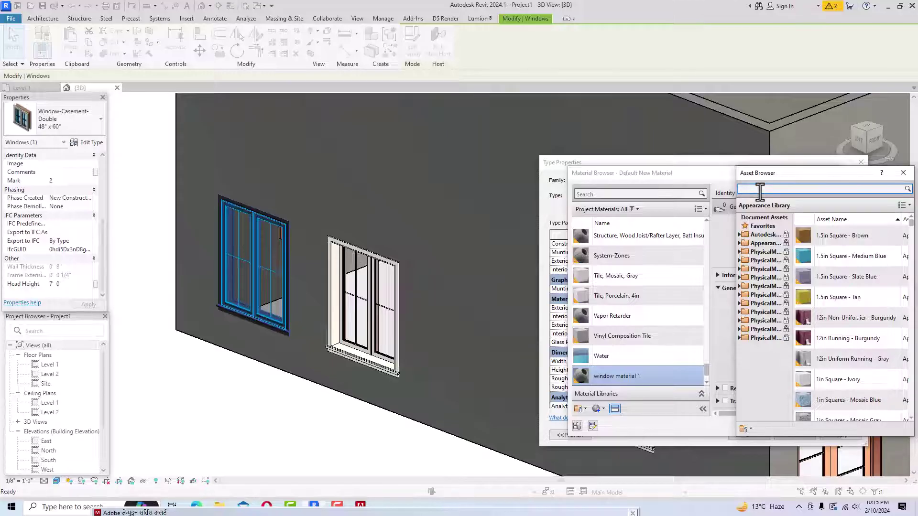
text(paint)
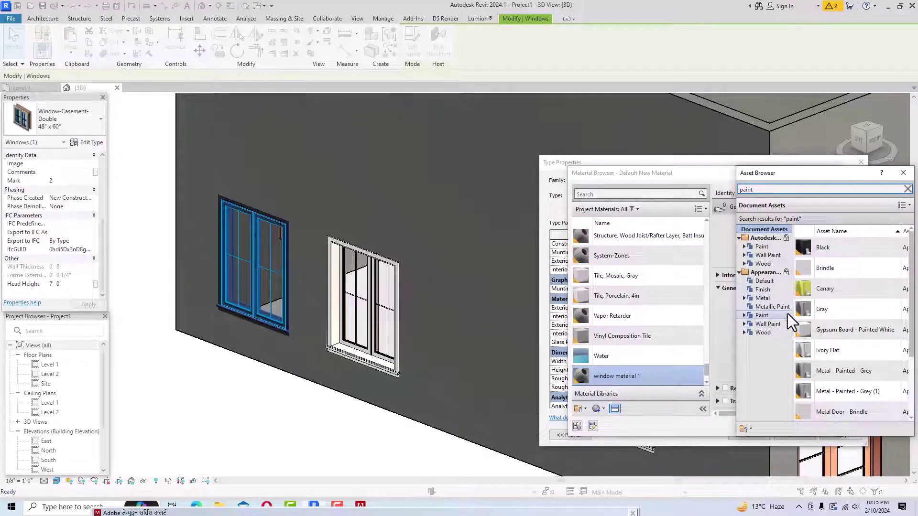
click(769, 316)
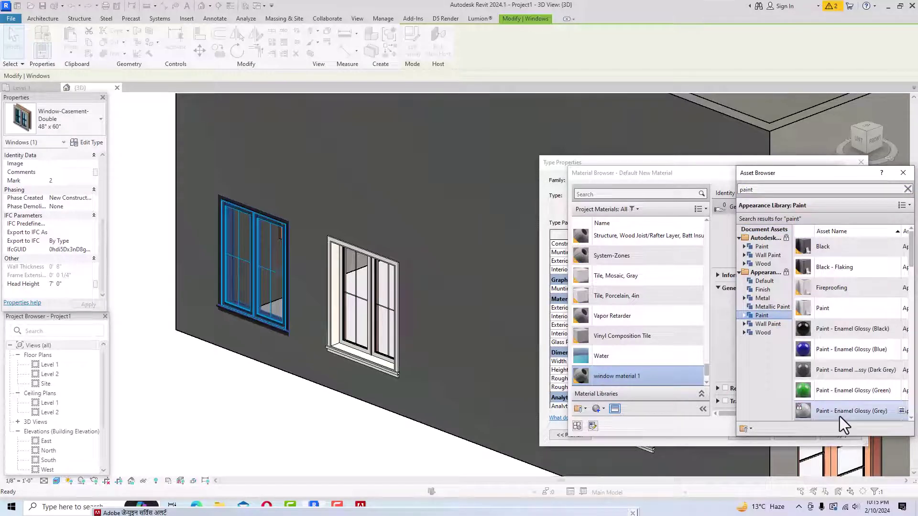
mouse_move(828, 357)
scroll(846, 363, down, 3)
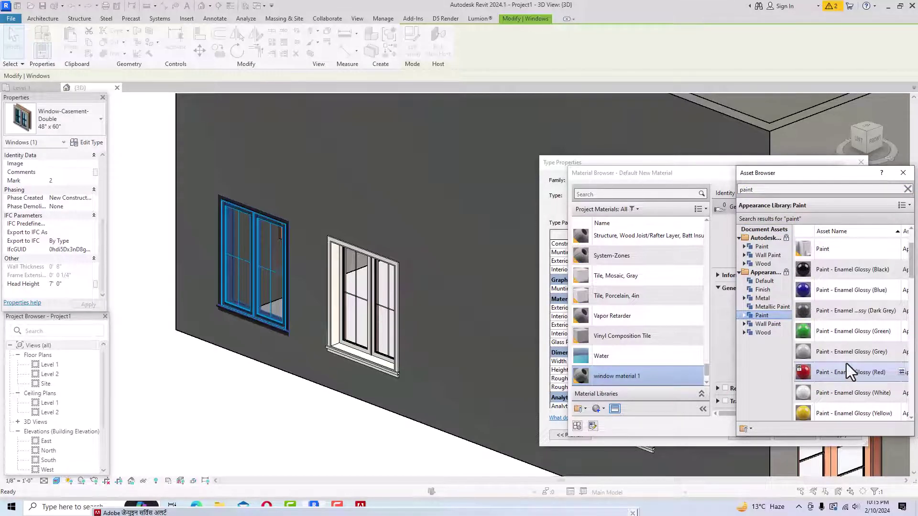
double_click(844, 411)
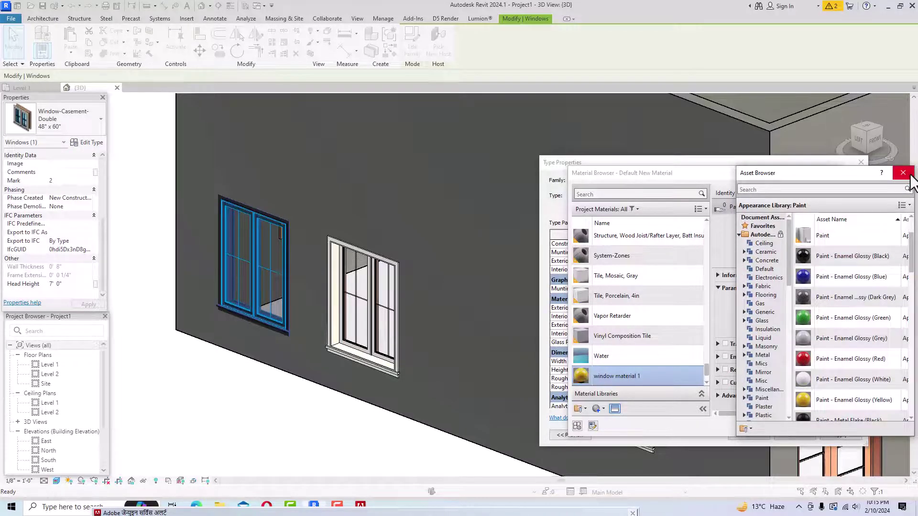
scroll(855, 412, down, 1)
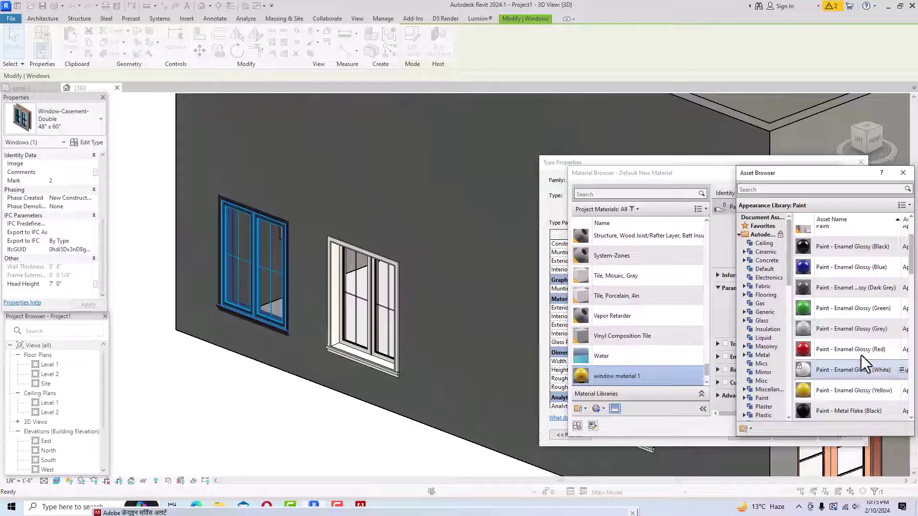
click(903, 173)
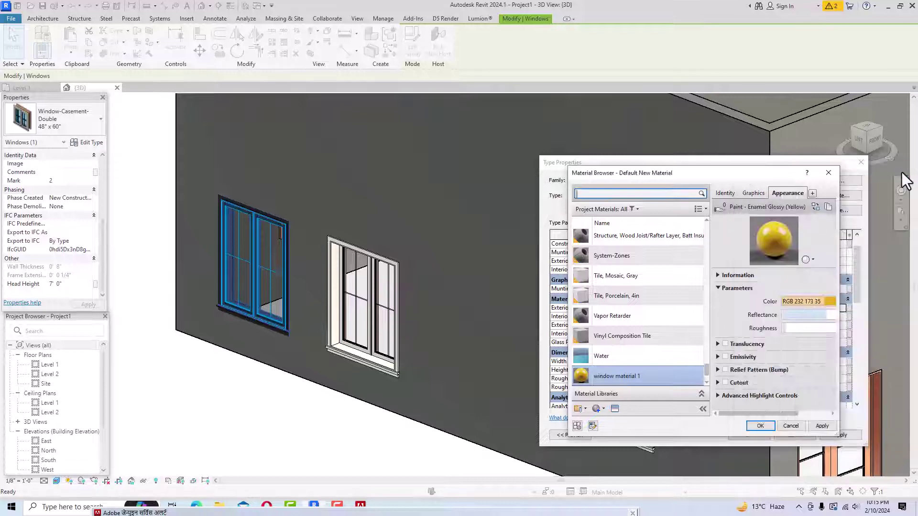
click(823, 426)
click(768, 426)
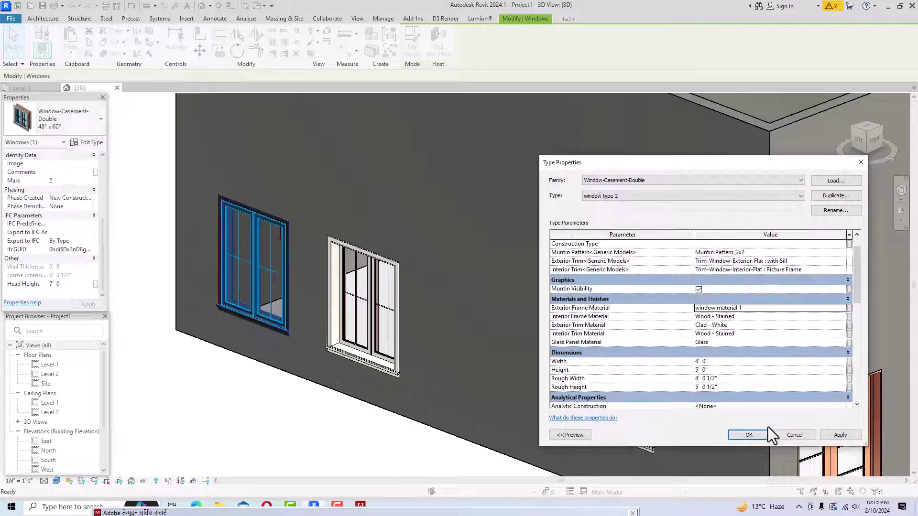
- Apply window type 2's changes, then zoom in and select the yellow-framed left casement window
click(839, 436)
click(751, 433)
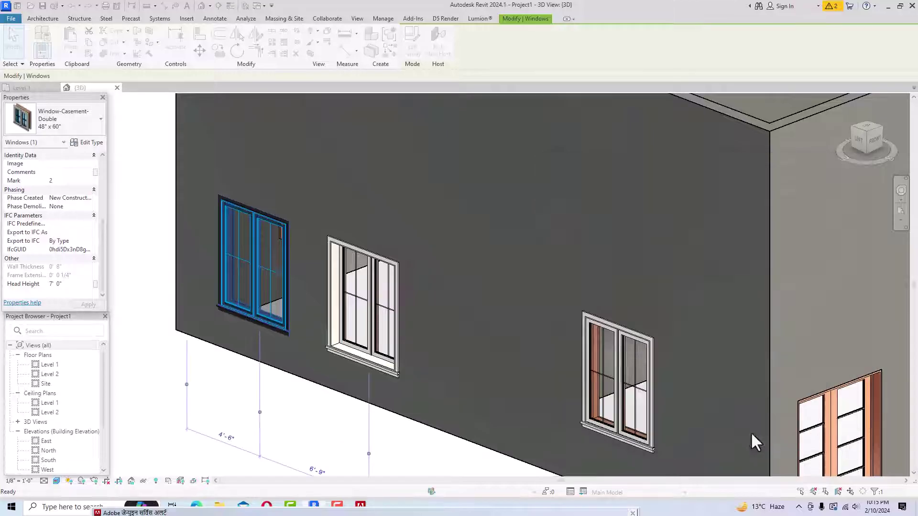
click(229, 384)
scroll(236, 228, down, 1)
scroll(236, 228, up, 2)
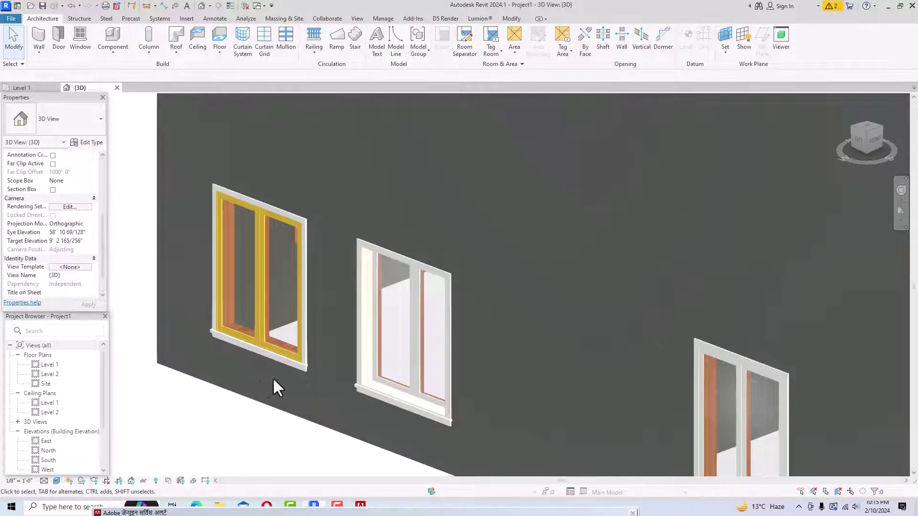
click(300, 226)
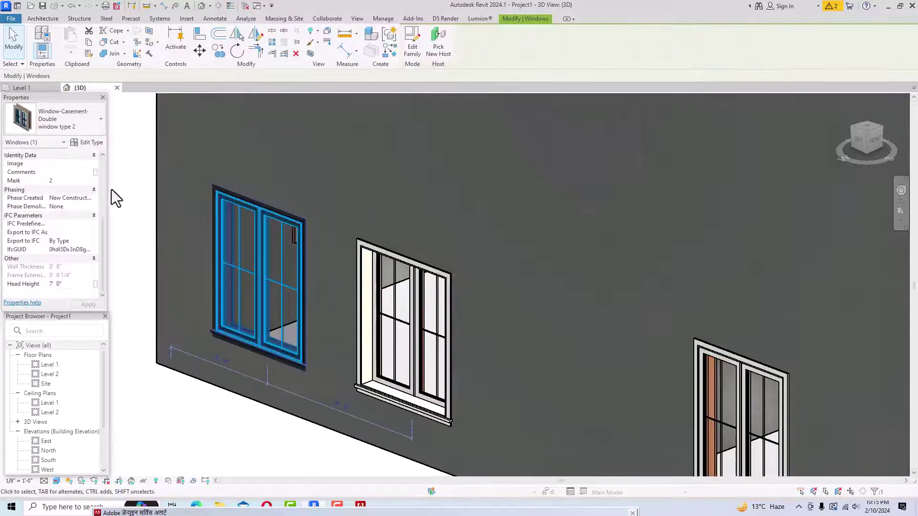
- Set window type 2's width to 6' 0" in its type properties
click(85, 145)
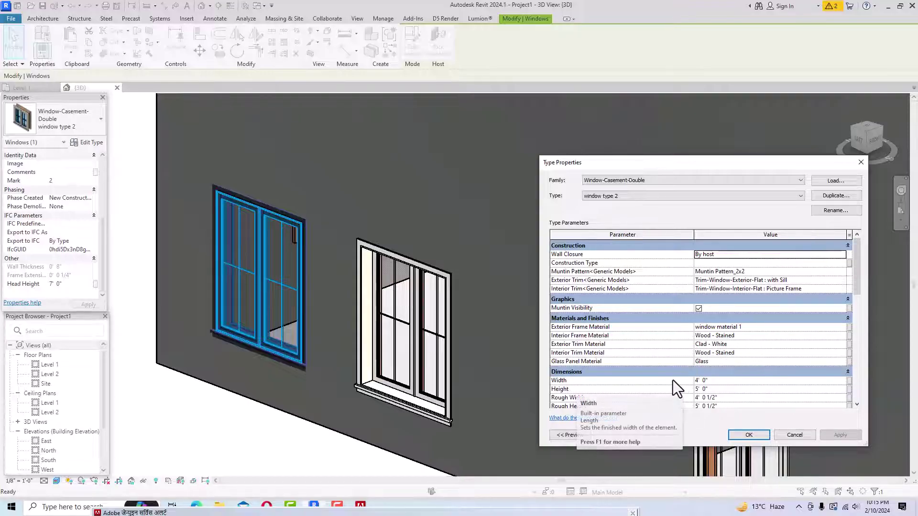
scroll(672, 380, down, 1)
scroll(673, 380, down, 1)
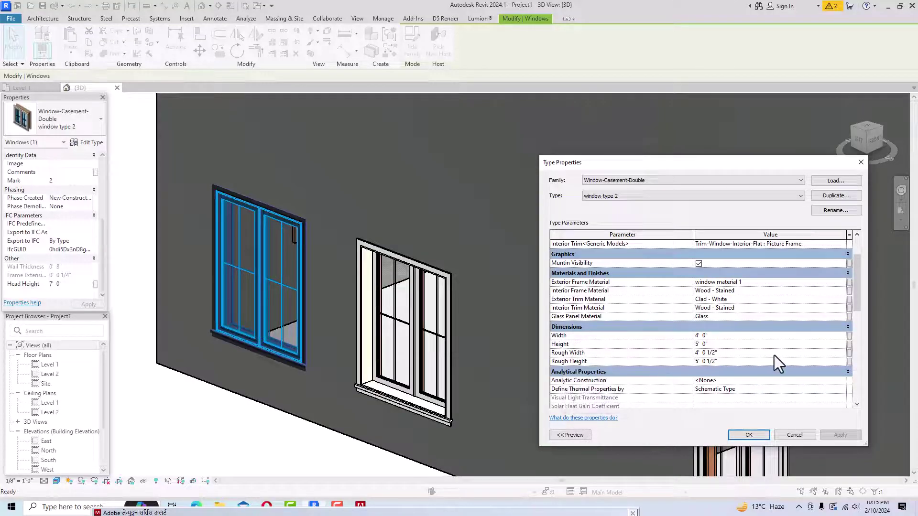
click(720, 337)
text(6)
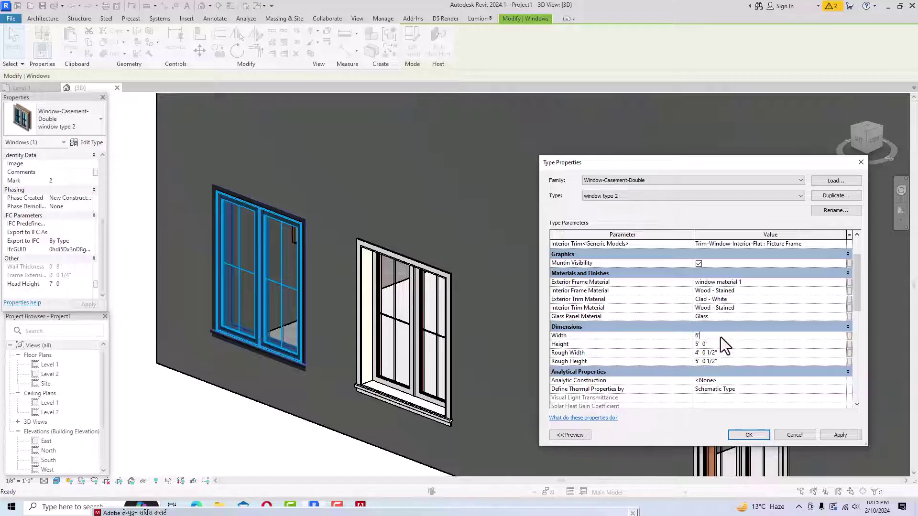
key(Return)
click(849, 436)
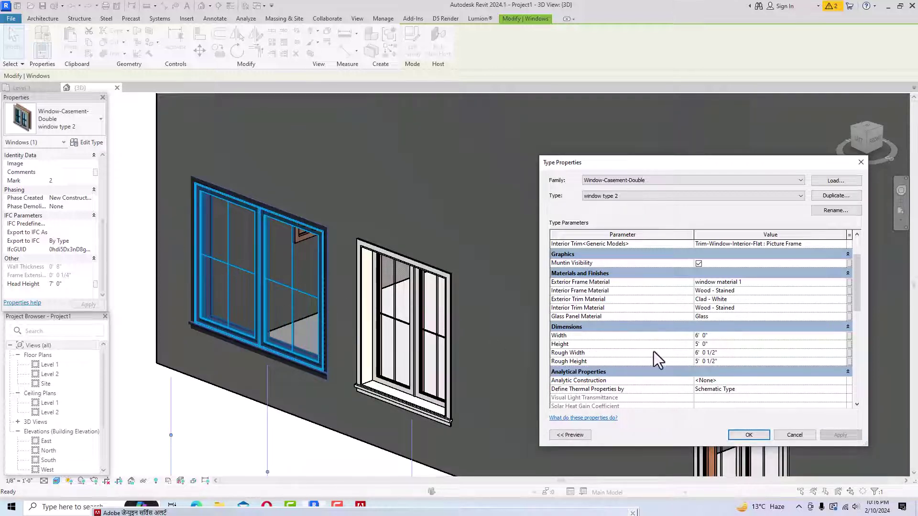
- Change window type 2's height to 6' 0", correcting an initial 4' 0" entry
click(717, 345)
text(4)
click(848, 435)
click(744, 435)
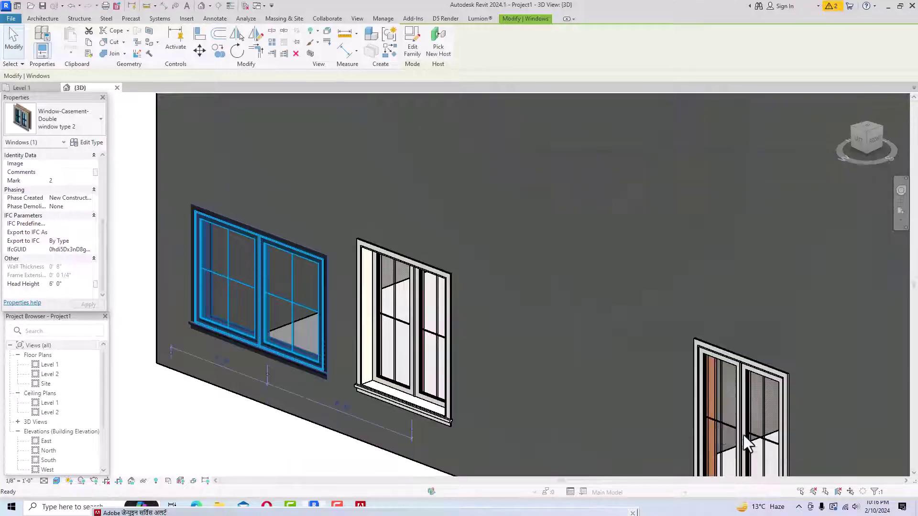
click(84, 142)
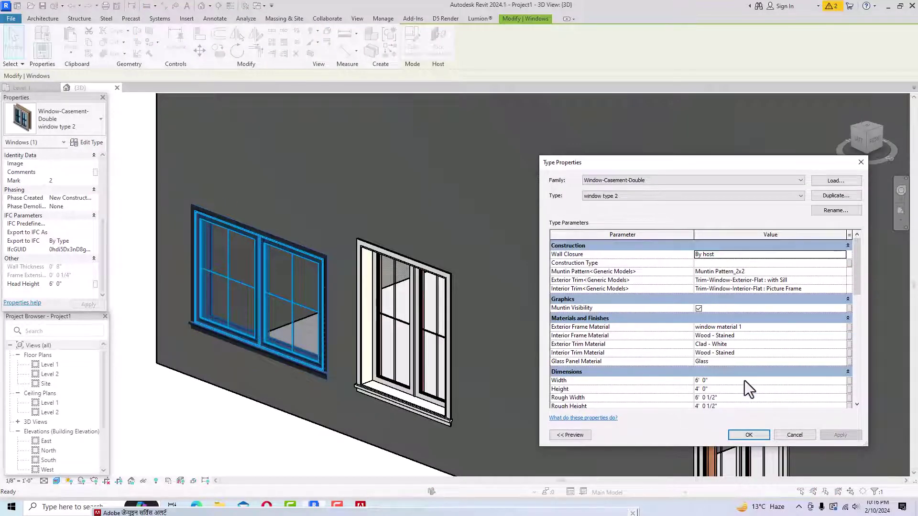
click(720, 391)
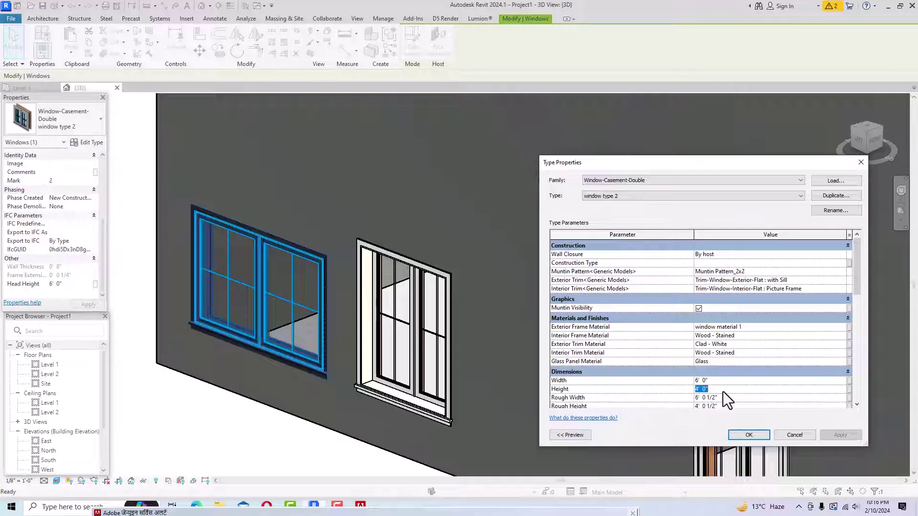
text(6)
click(833, 437)
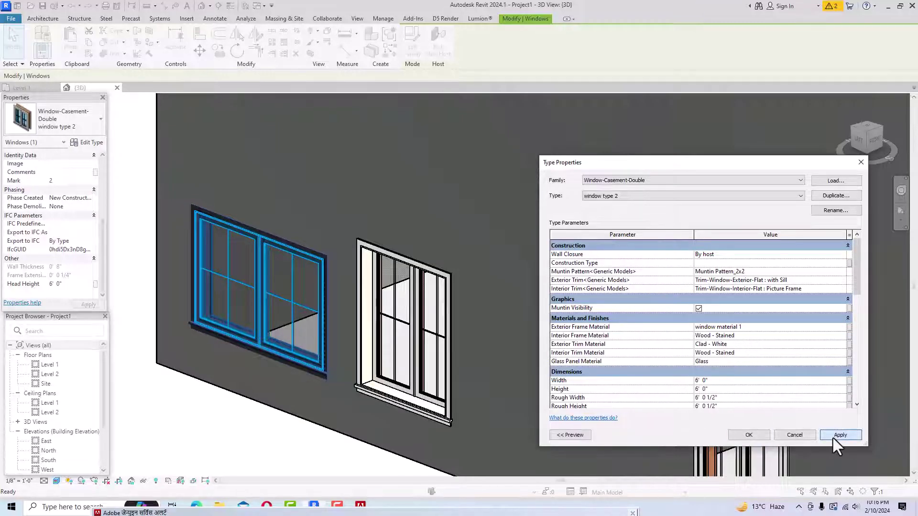
click(751, 434)
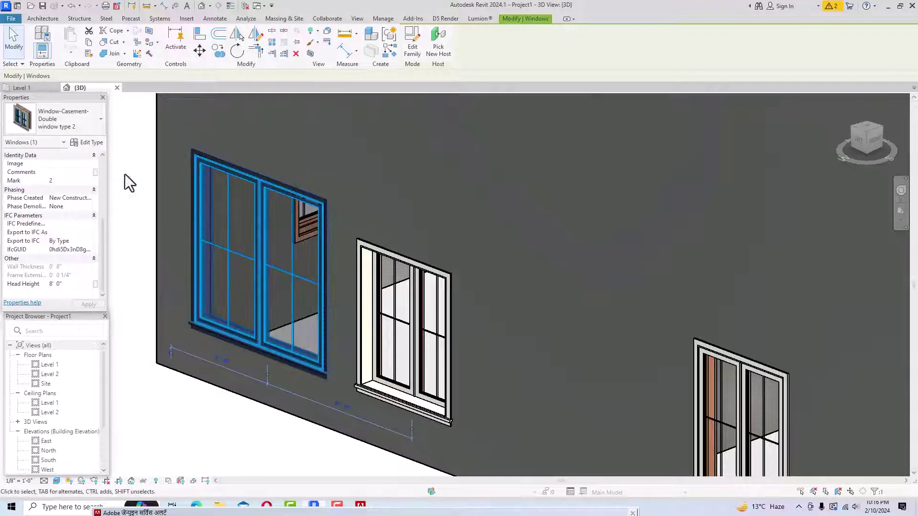
- Review window type 2's type properties and close them
click(92, 143)
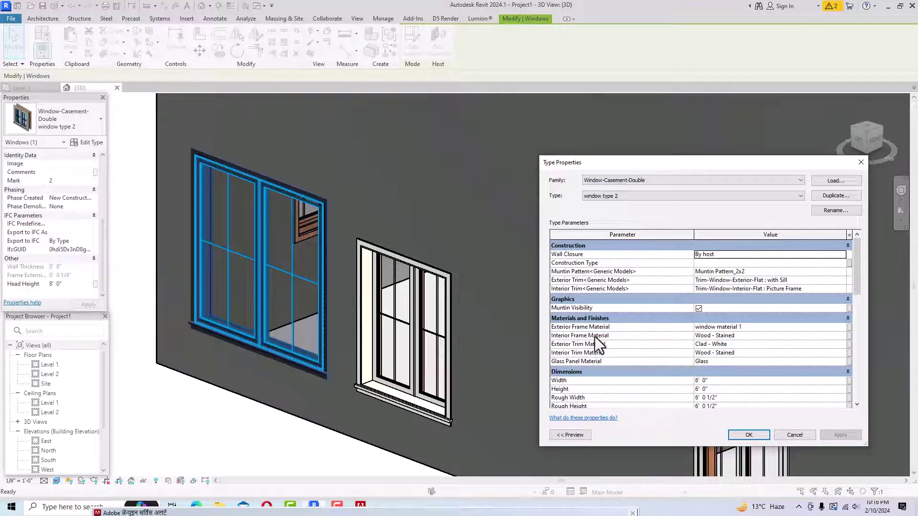
scroll(751, 372, down, 3)
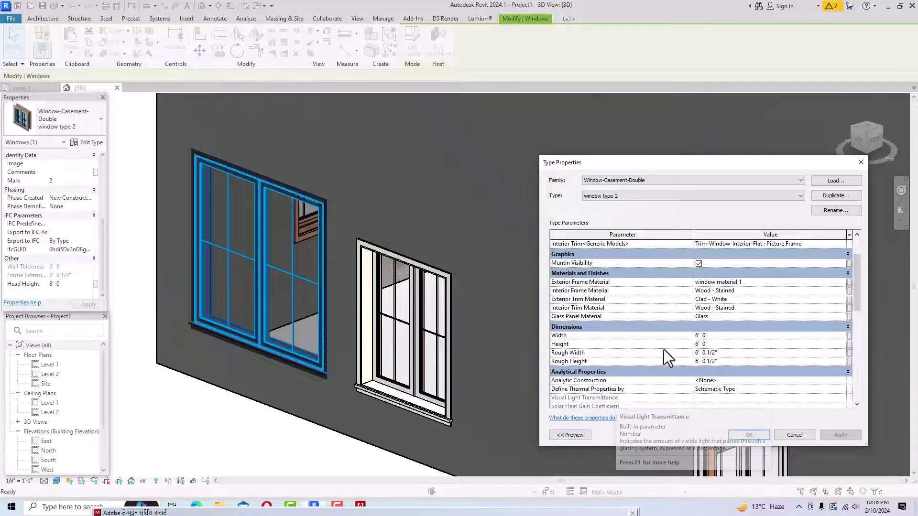
scroll(664, 349, down, 3)
scroll(664, 348, down, 10)
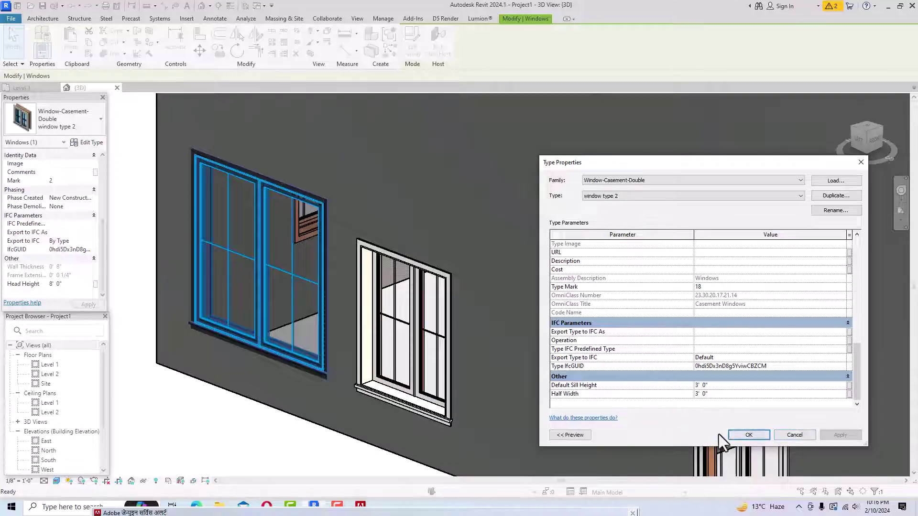
click(761, 437)
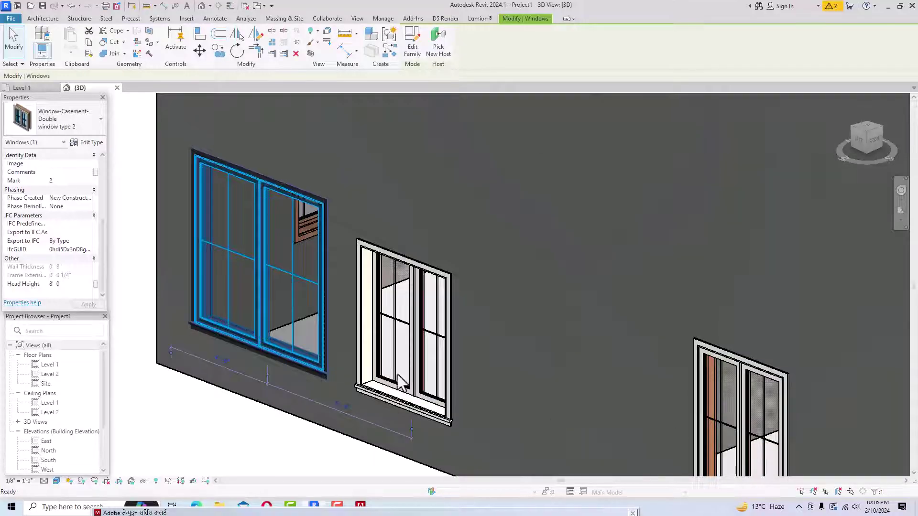
- Open the North elevation and check the 48" x 60" window's type properties without changes
click(173, 417)
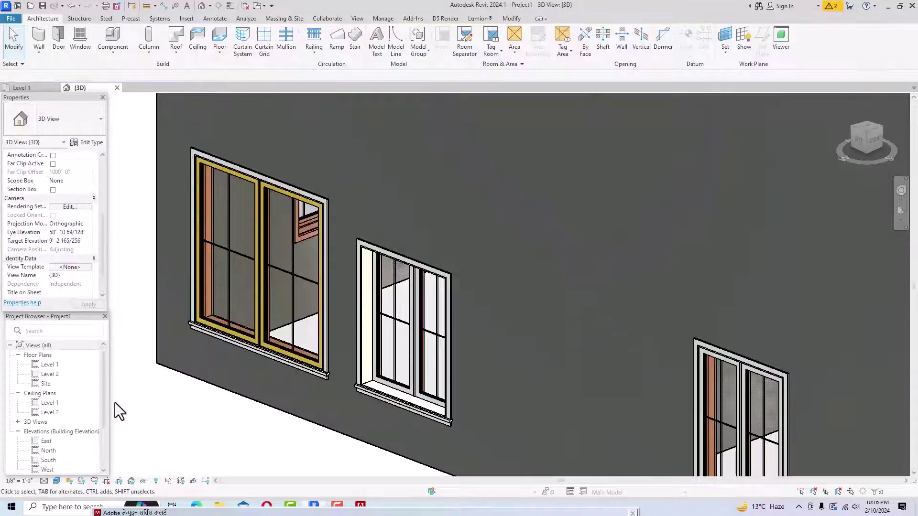
click(48, 452)
double_click(48, 452)
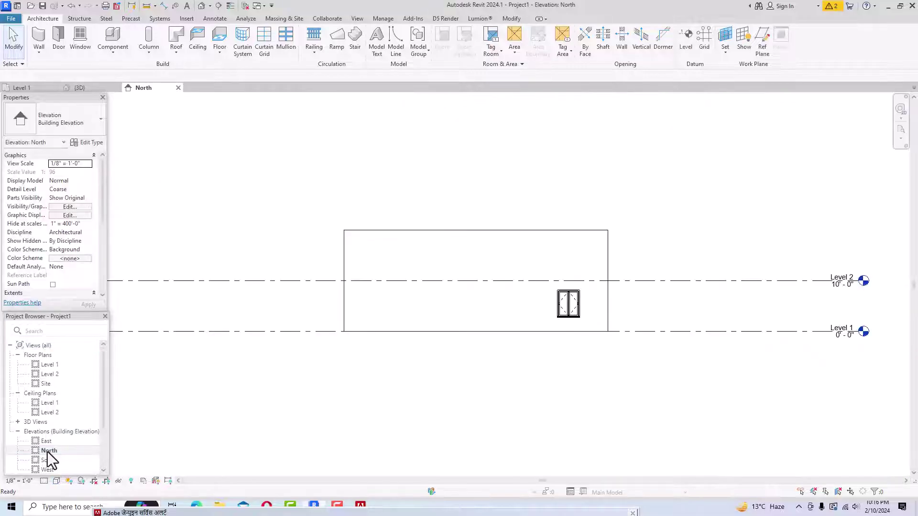
click(563, 299)
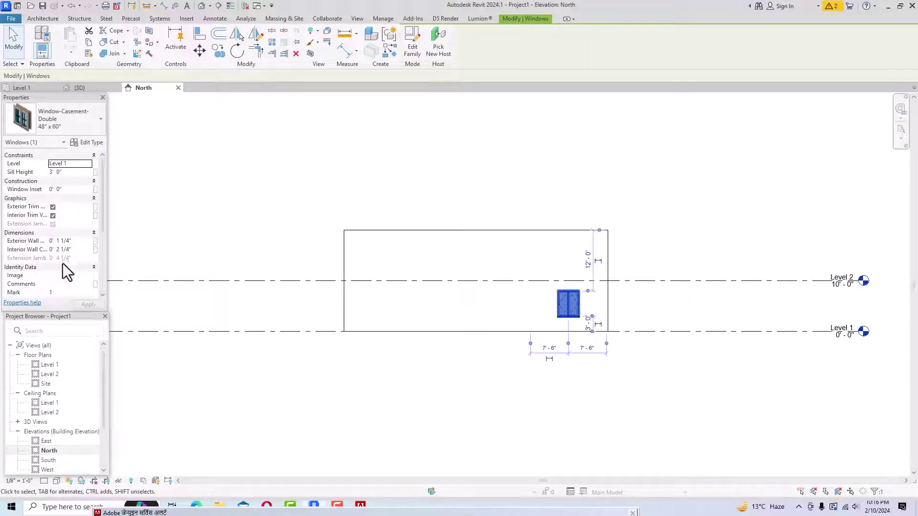
click(90, 144)
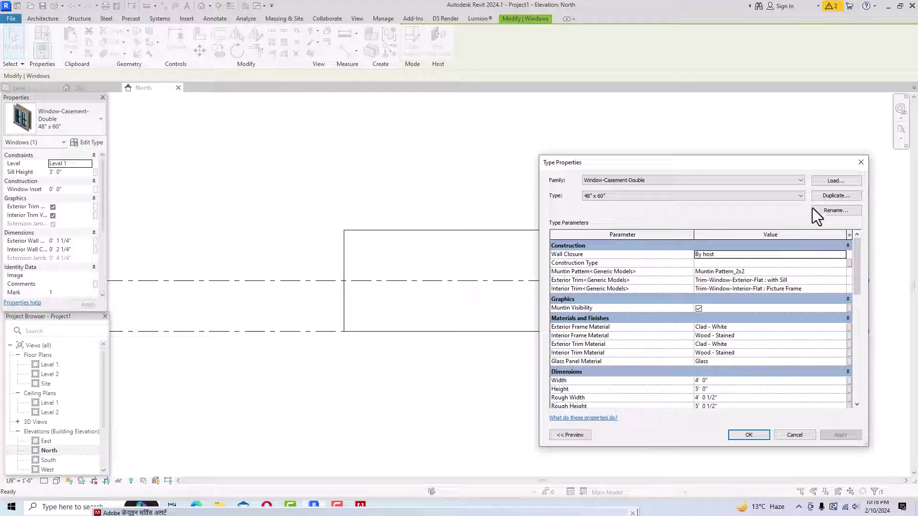
click(793, 434)
click(553, 405)
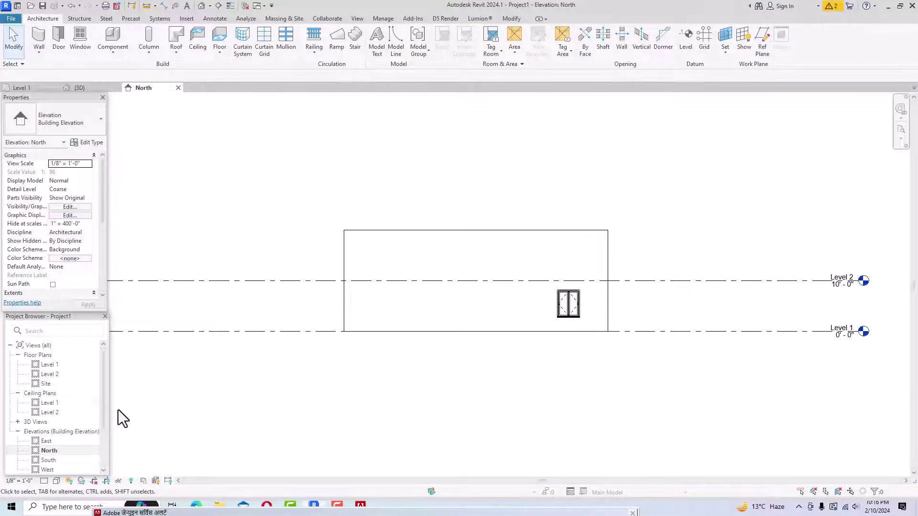
- Open the Level 1 floor plan and inspect the window on the top wall
double_click(50, 365)
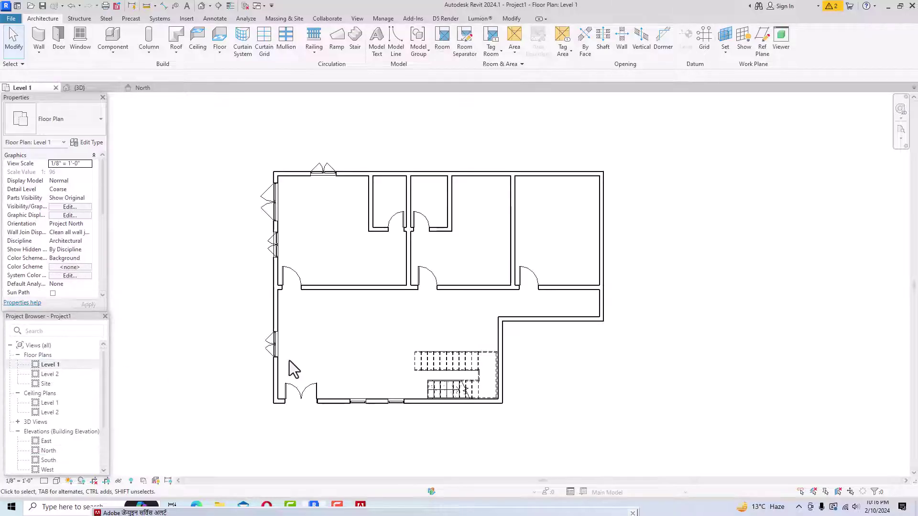
click(323, 171)
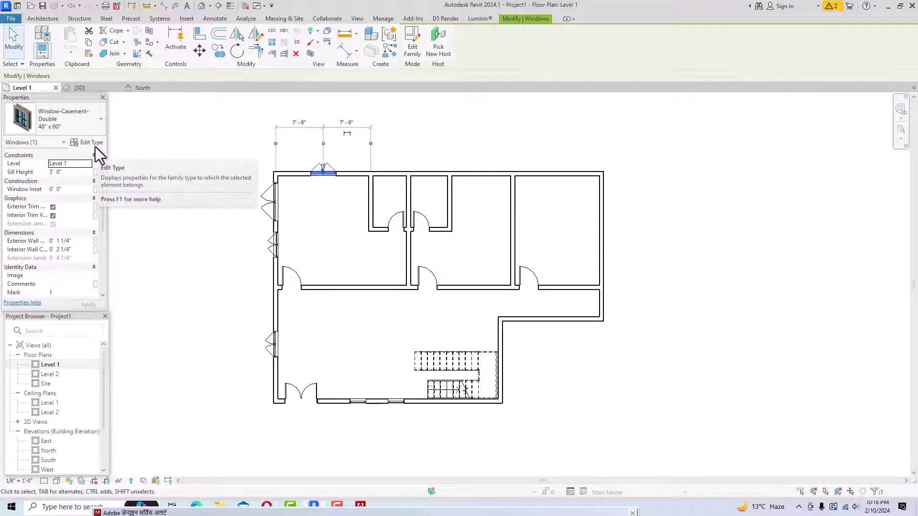
click(727, 286)
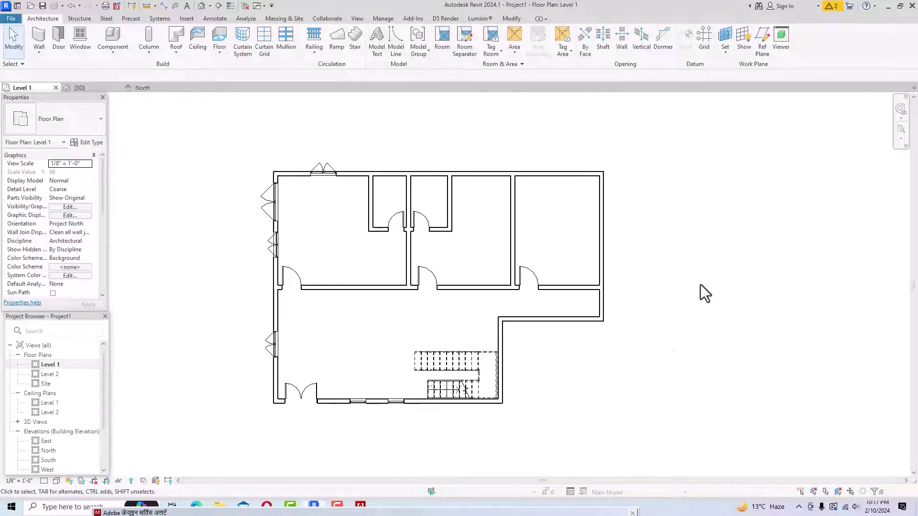
- Browse the available window types, then return to the Architecture tools
click(84, 41)
click(67, 124)
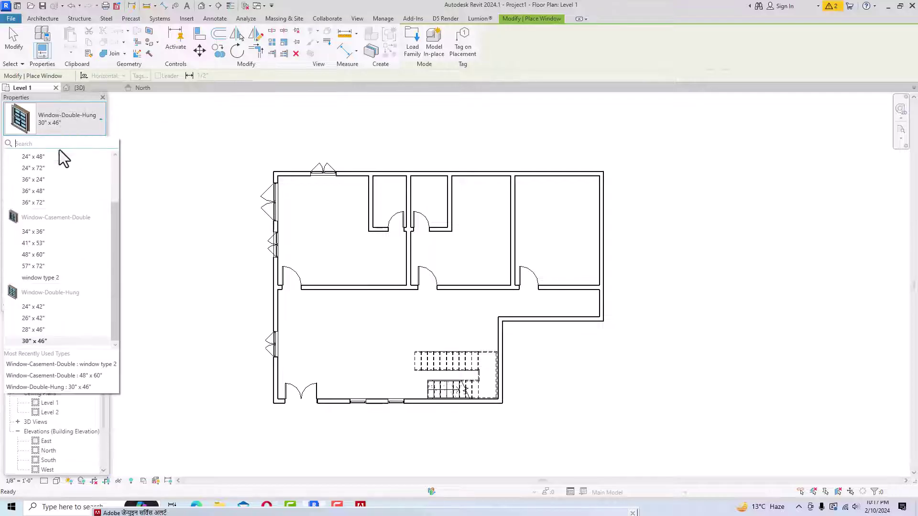
scroll(61, 270, up, 3)
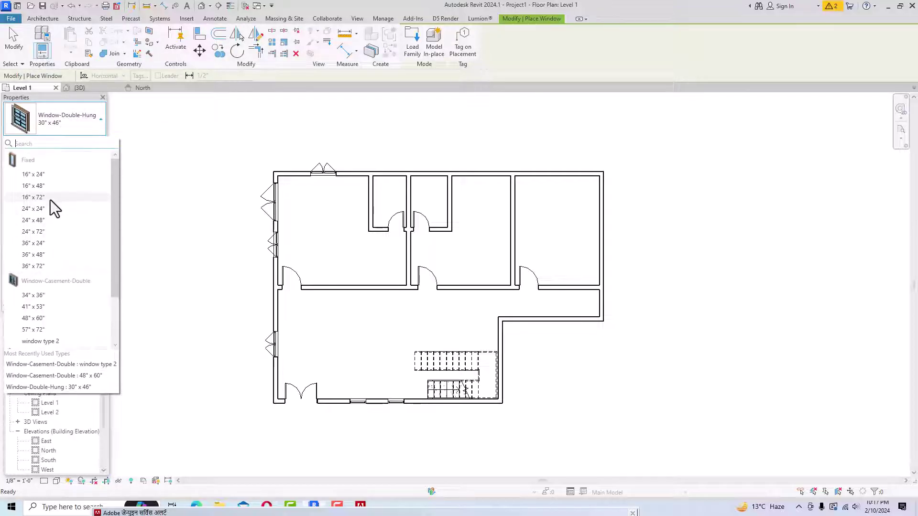
click(43, 18)
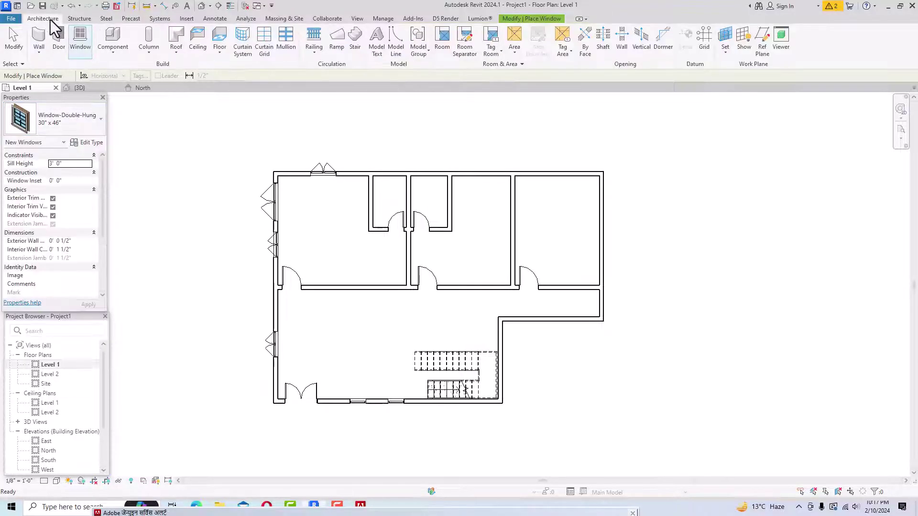
click(187, 18)
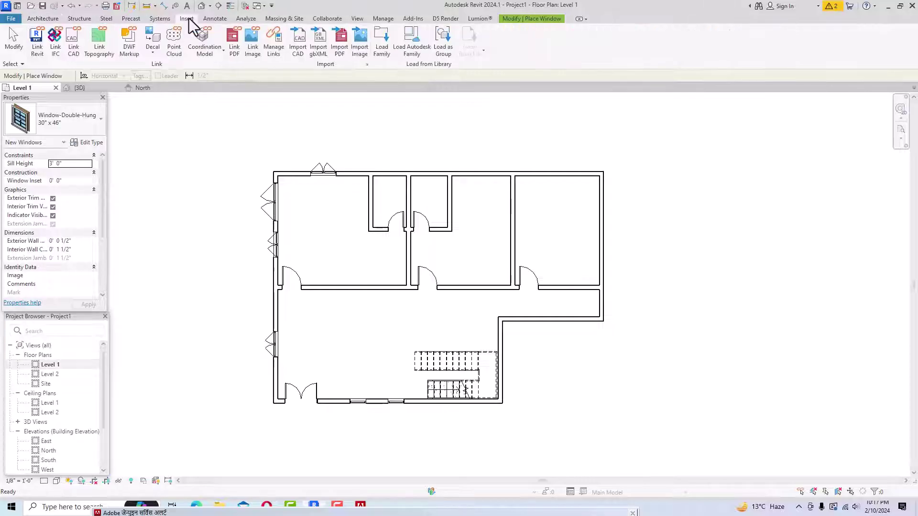
click(44, 18)
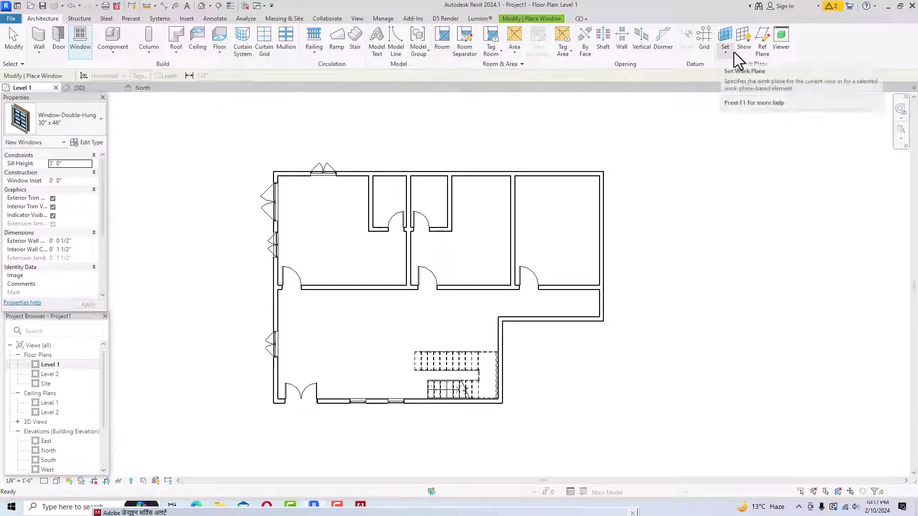
- In Load Family, navigate to Libraries\English-Imperial\US\Windows
click(185, 18)
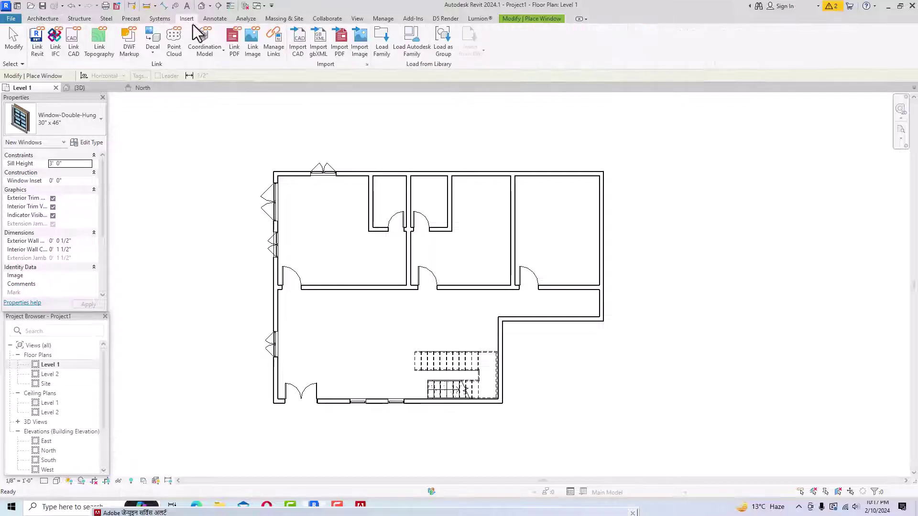
click(389, 58)
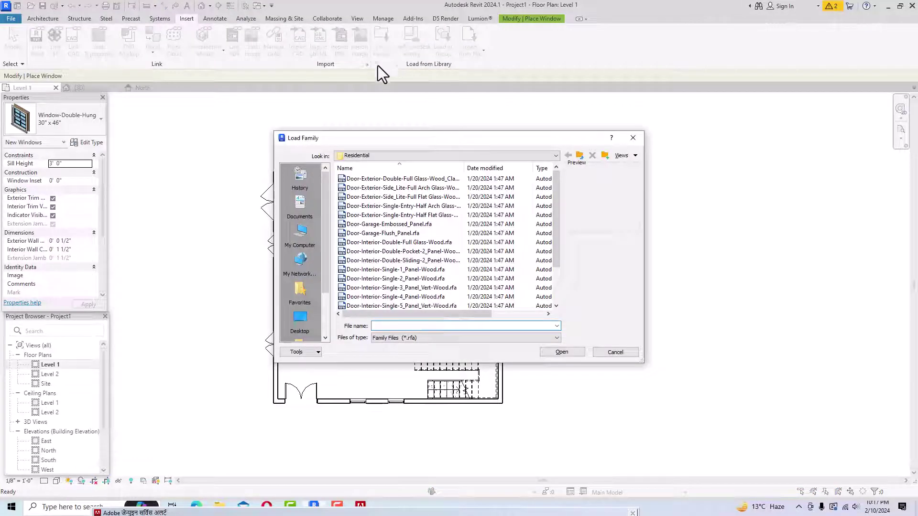
click(375, 154)
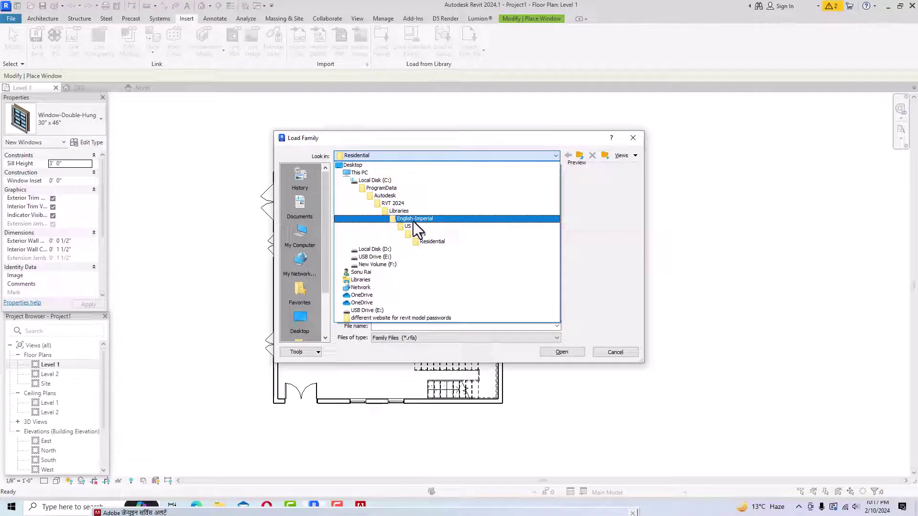
click(413, 220)
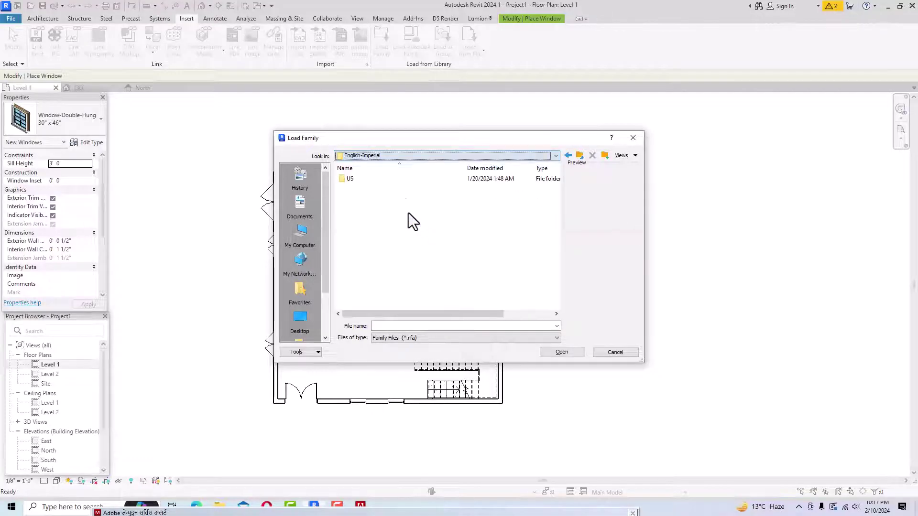
click(384, 159)
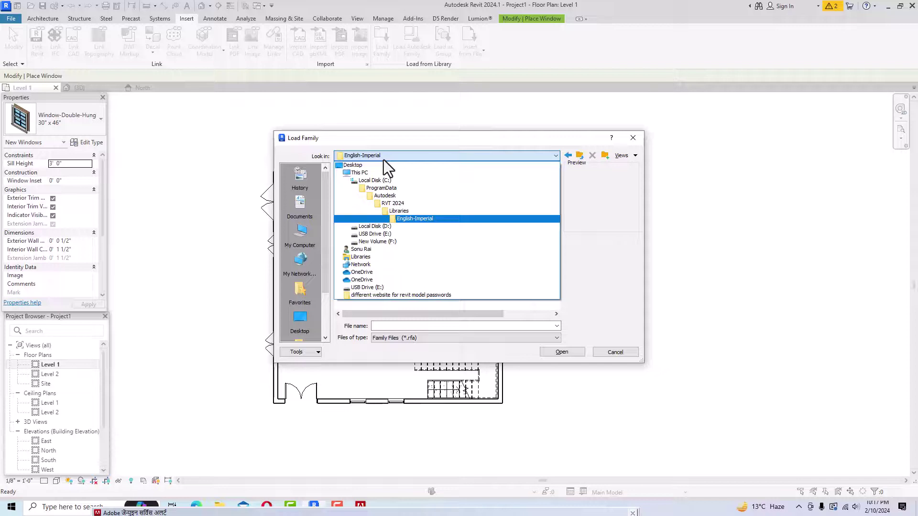
click(403, 210)
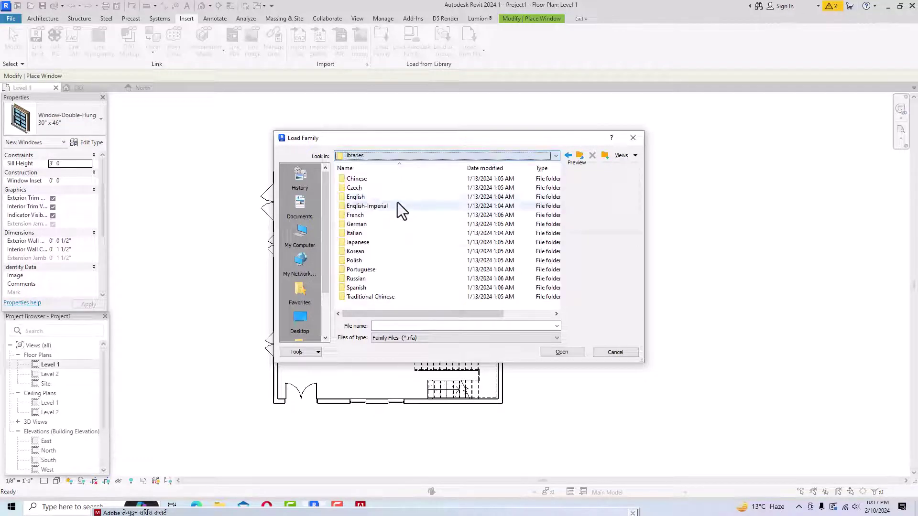
double_click(364, 205)
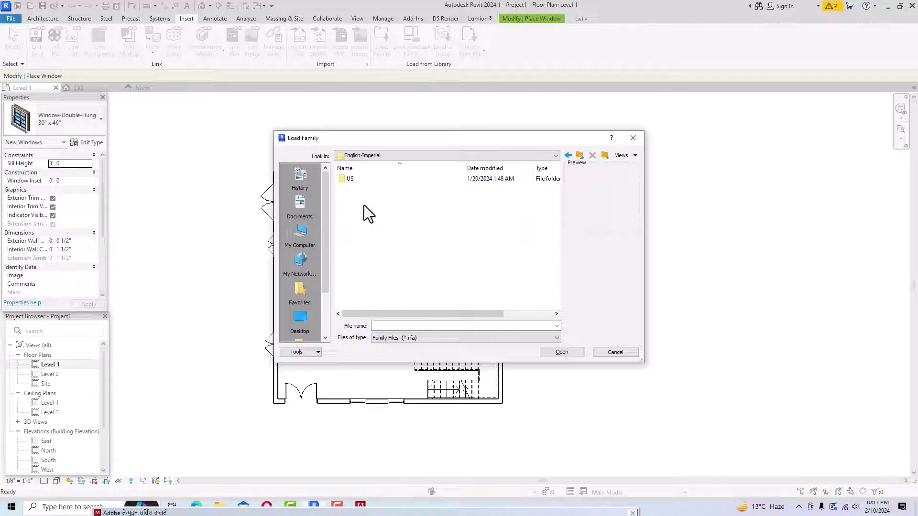
double_click(353, 182)
scroll(371, 230, down, 7)
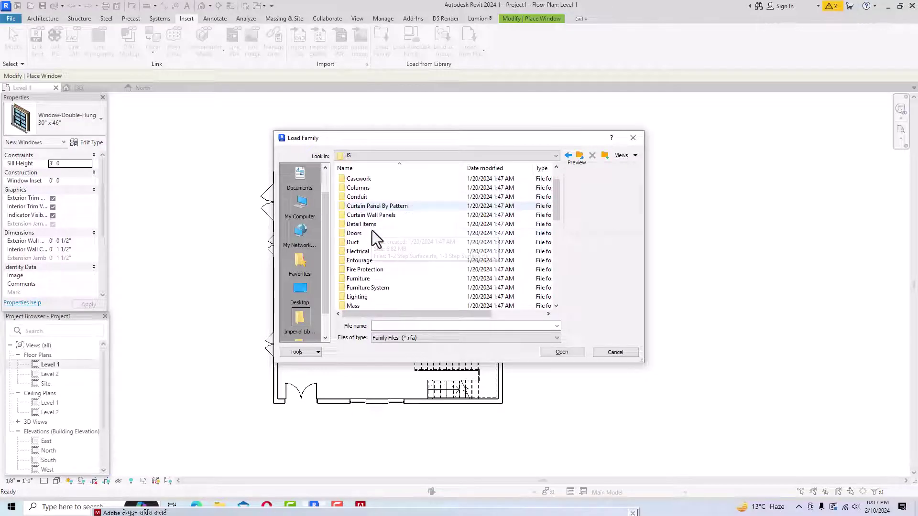
scroll(372, 230, down, 4)
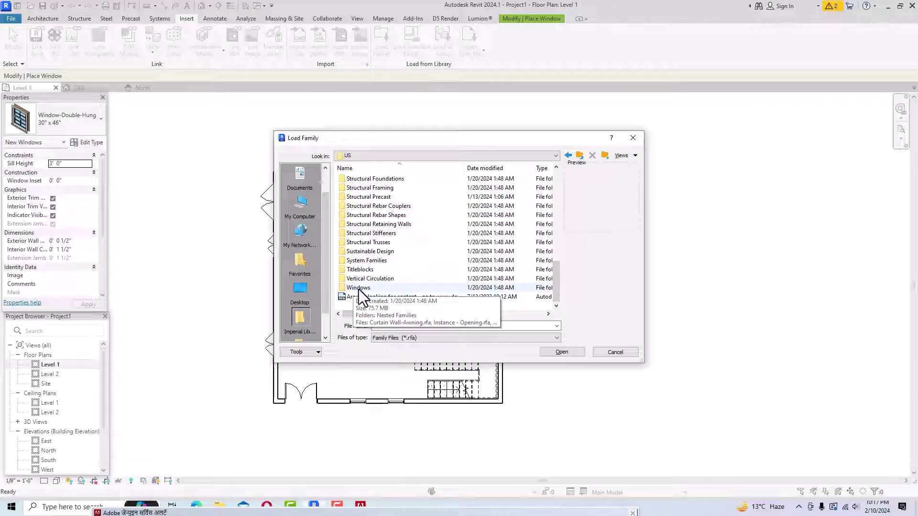
double_click(358, 288)
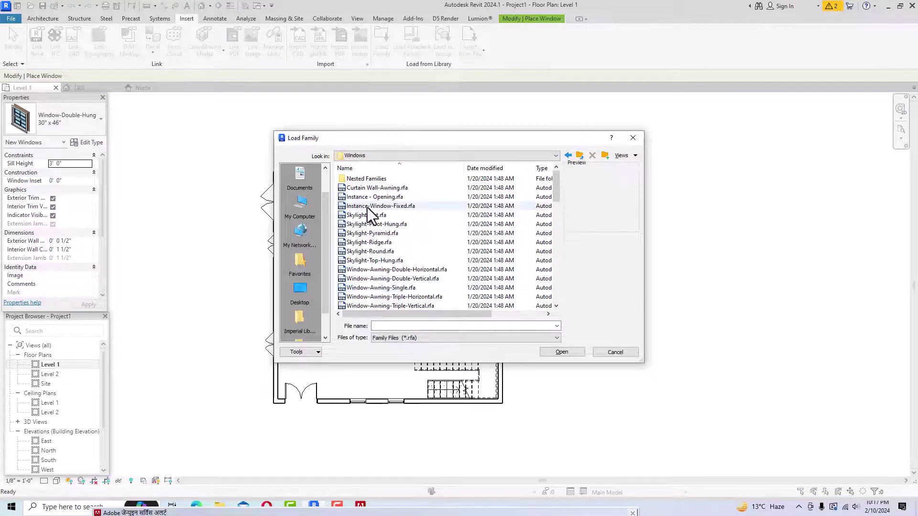
- Preview the window families and load Window-Casement-Double-Roundtop.rfa
scroll(377, 197, down, 3)
scroll(377, 196, up, 3)
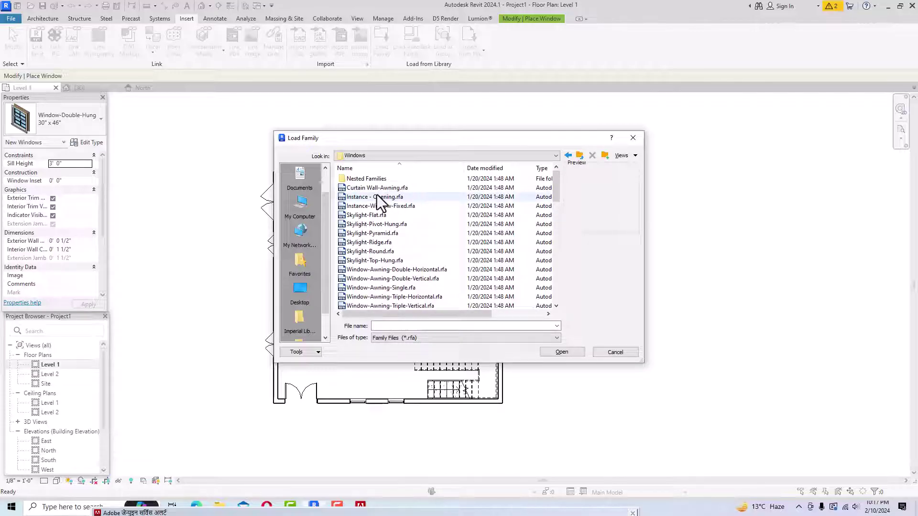
click(379, 189)
click(378, 206)
click(377, 223)
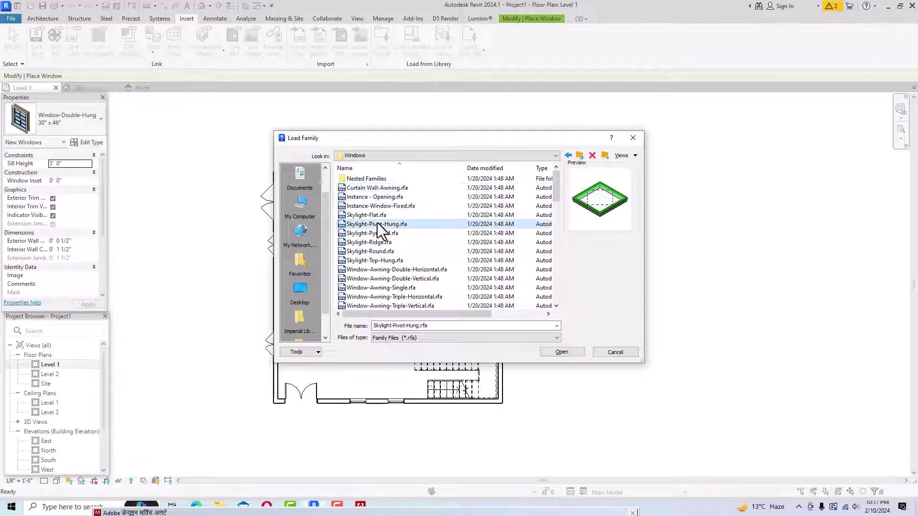
click(375, 233)
click(374, 251)
scroll(373, 265, down, 5)
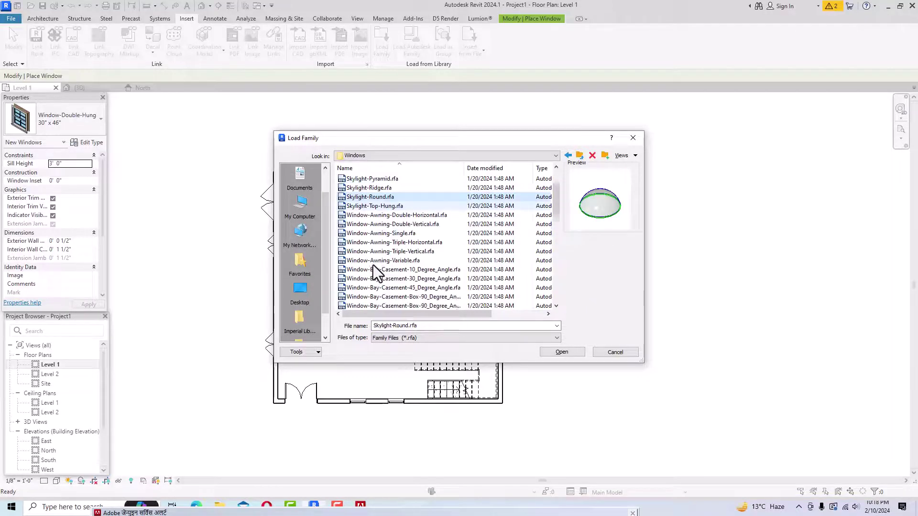
click(376, 279)
click(378, 288)
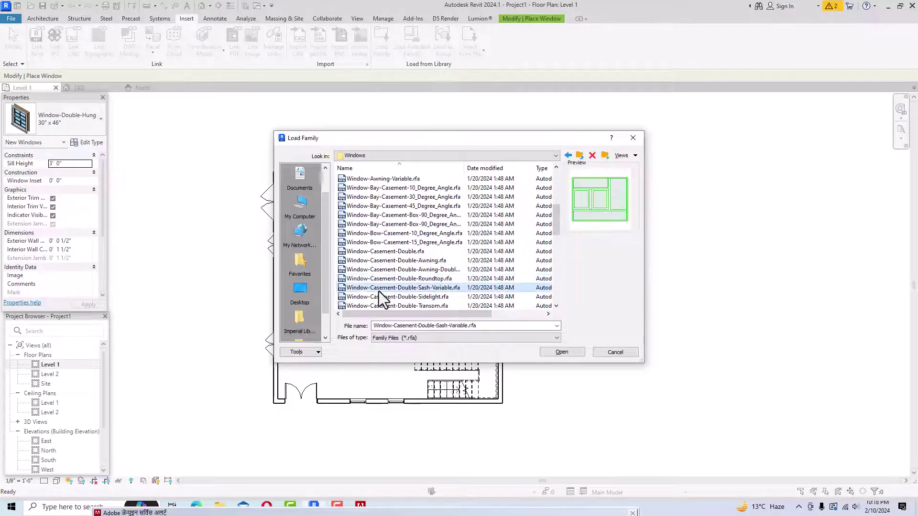
click(385, 278)
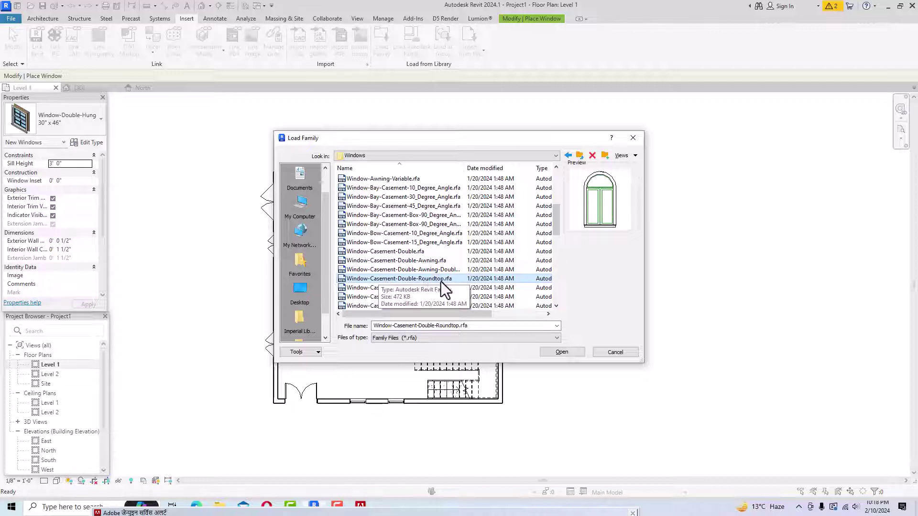
click(561, 354)
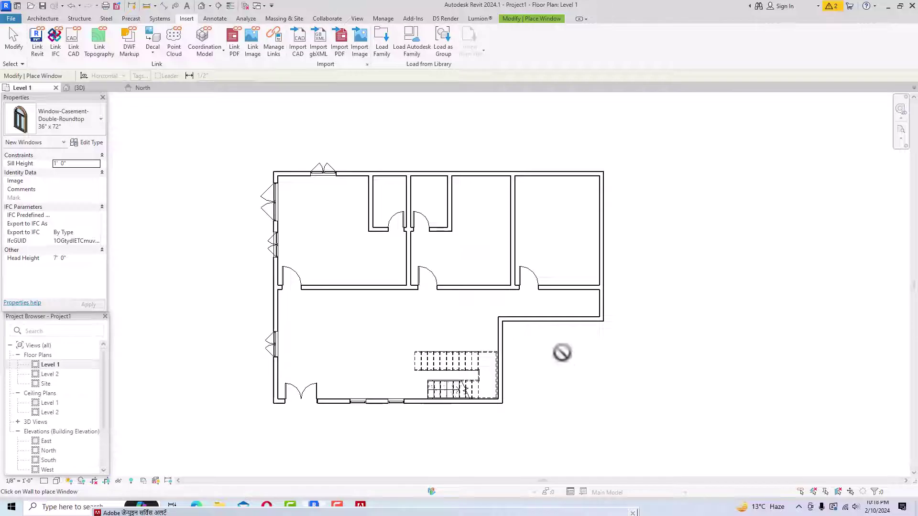
- Place two round-top casement windows, one above the other, in the upper-right room's right exterior wall
click(599, 202)
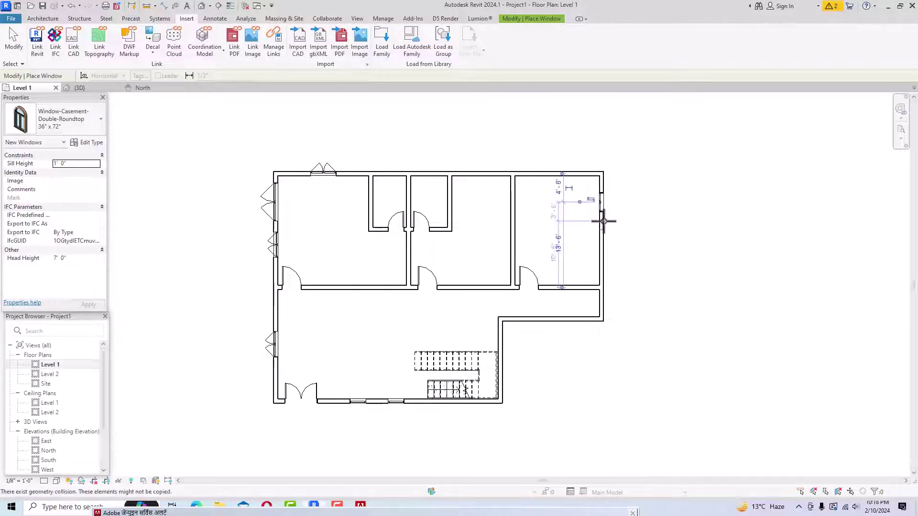
click(601, 247)
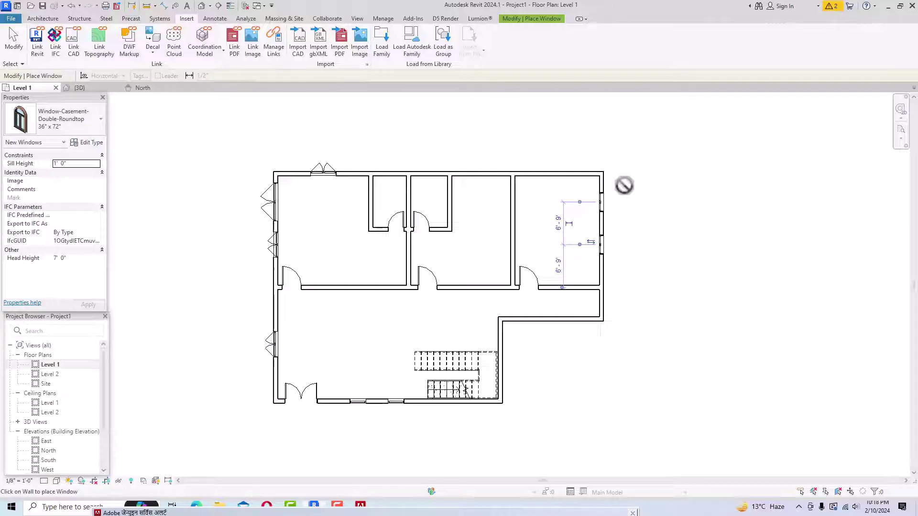
key(Escape)
key(Escape)
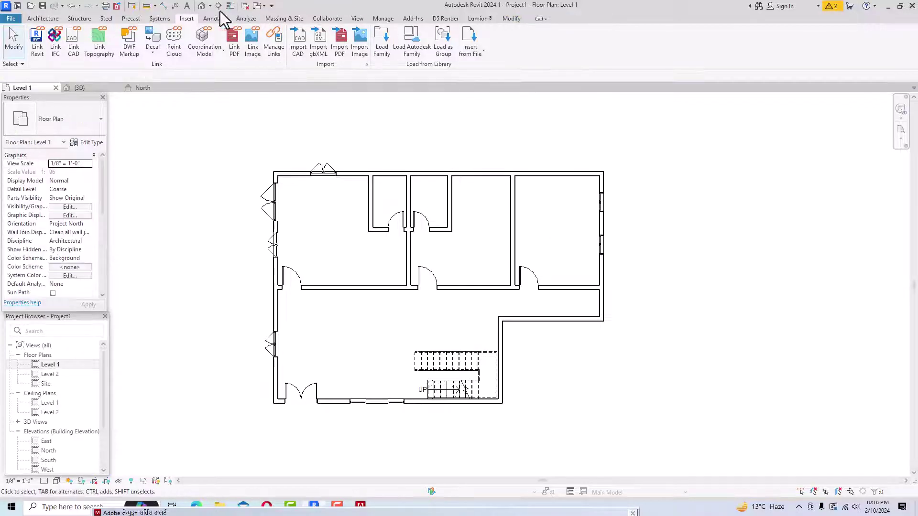
click(201, 6)
- Zoom and orbit the 3D view to bring the two round-top windows into view
scroll(314, 214, down, 3)
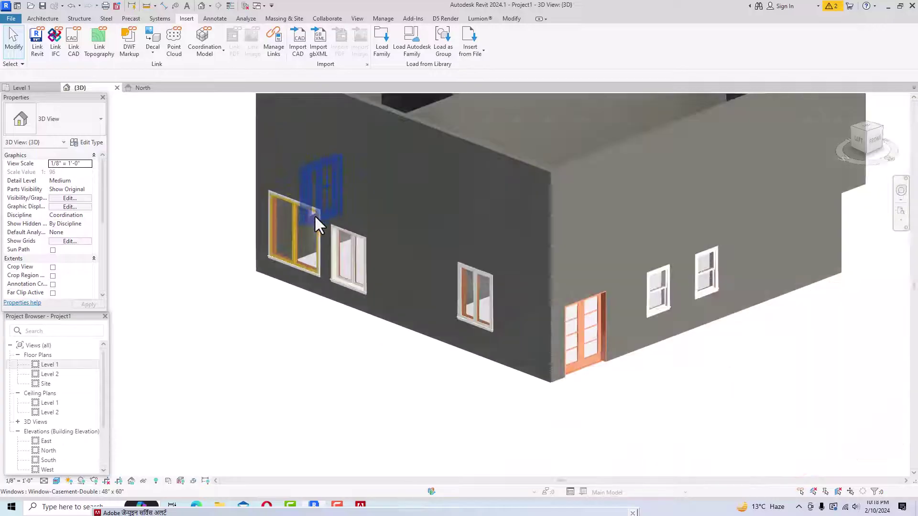
scroll(311, 341, down, 1)
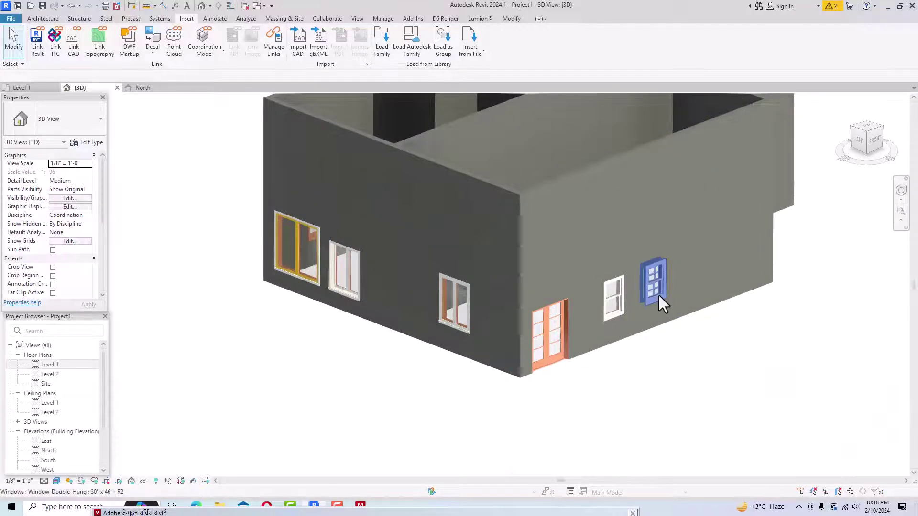
scroll(250, 384, down, 1)
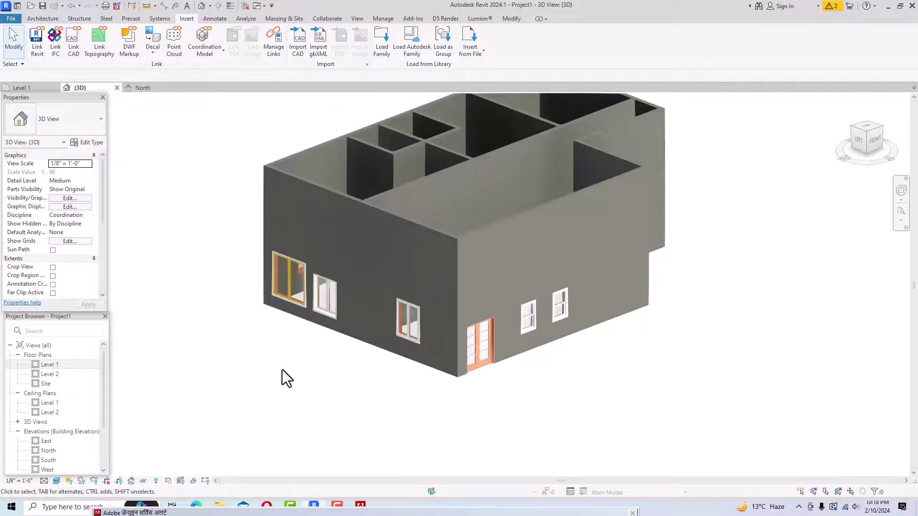
mouse_move(884, 158)
mouse_down()
mouse_move(896, 162)
mouse_move(908, 150)
mouse_move(149, 164)
mouse_move(194, 145)
mouse_move(447, 150)
mouse_move(467, 139)
mouse_up()
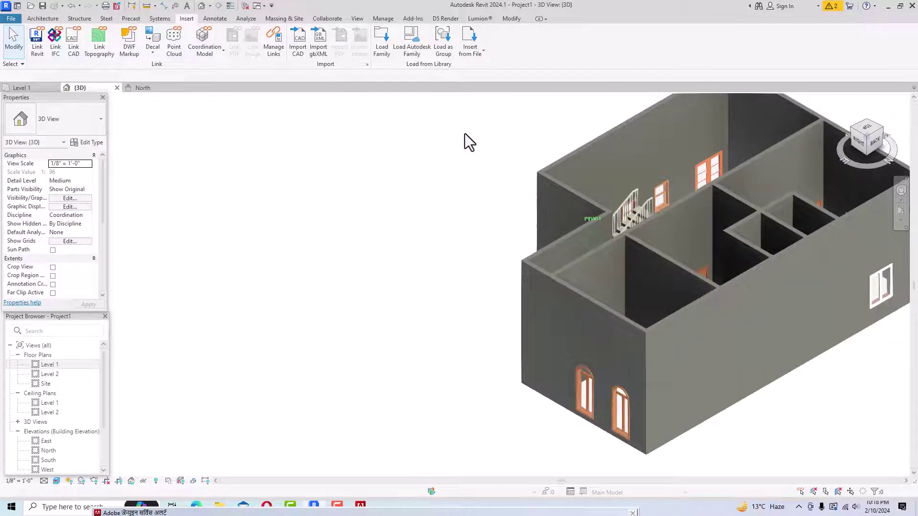
scroll(655, 445, down, 1)
scroll(652, 443, up, 3)
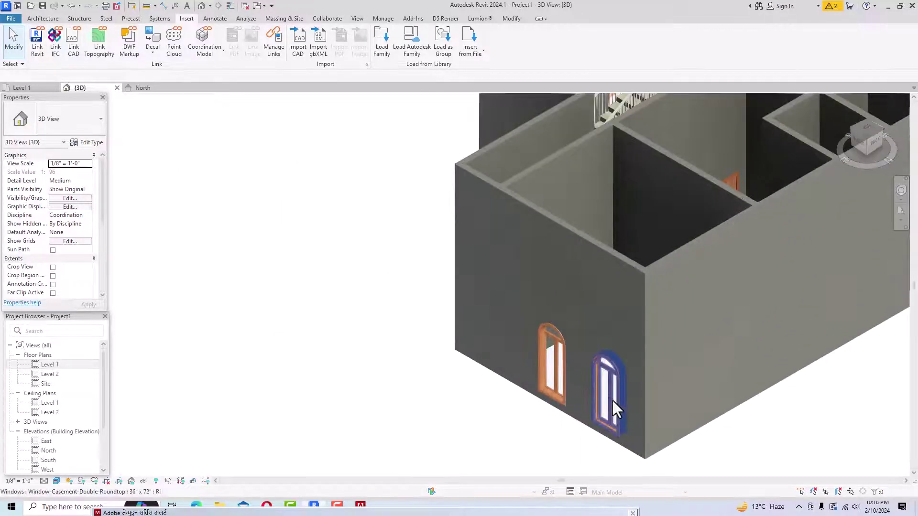
- Give a round-top window a 2' 0" sill height, then open the round-top window's type properties
click(608, 397)
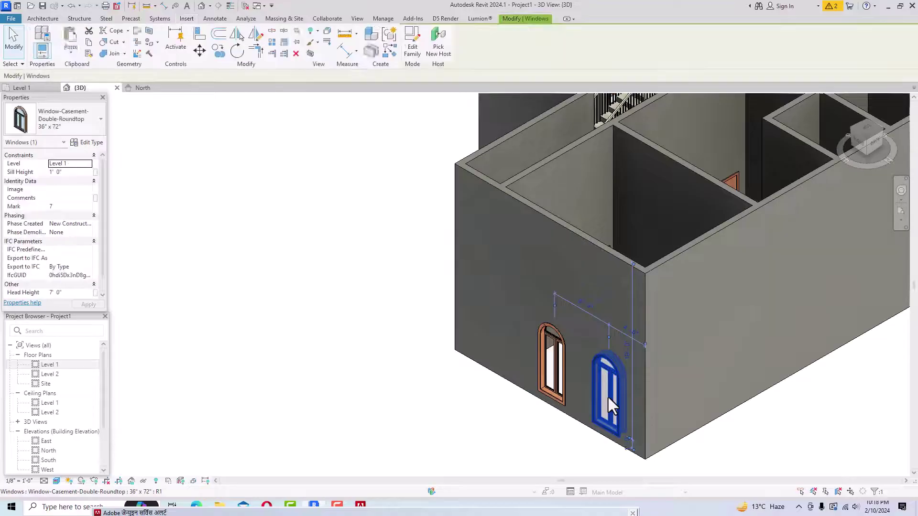
click(67, 173)
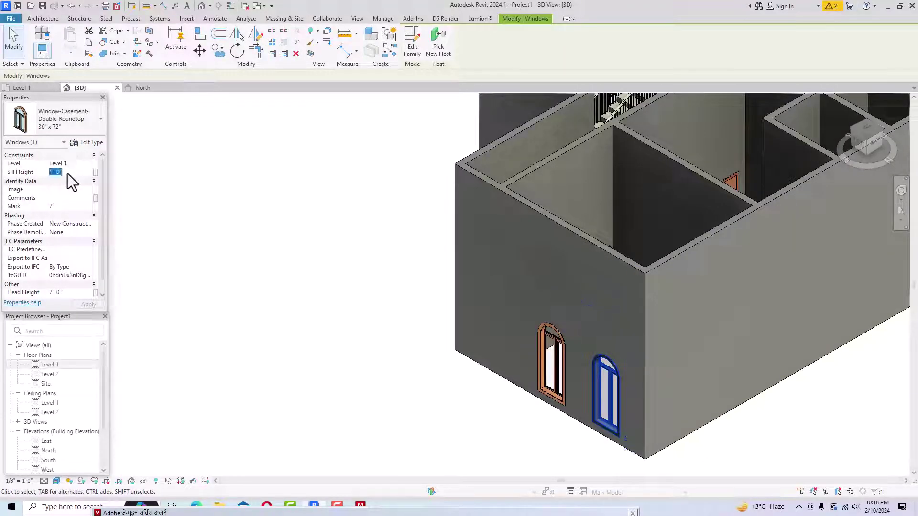
text(2)
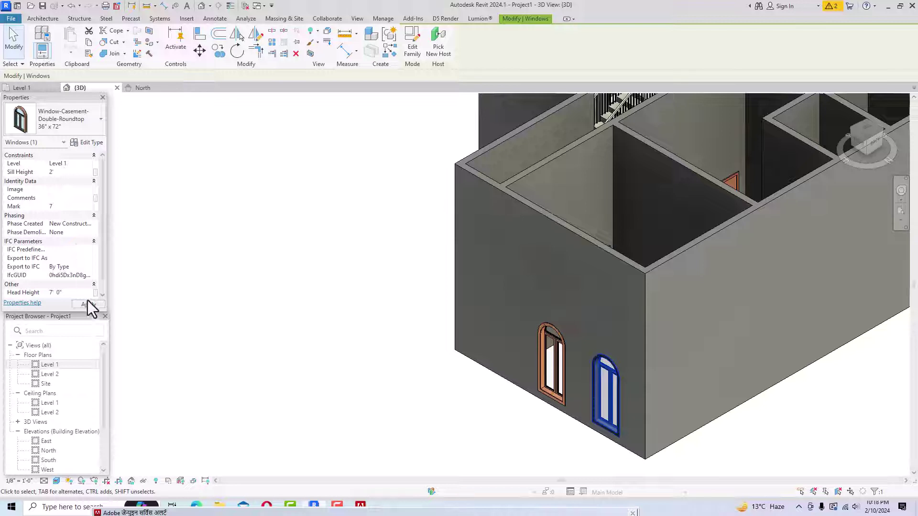
click(88, 304)
click(310, 354)
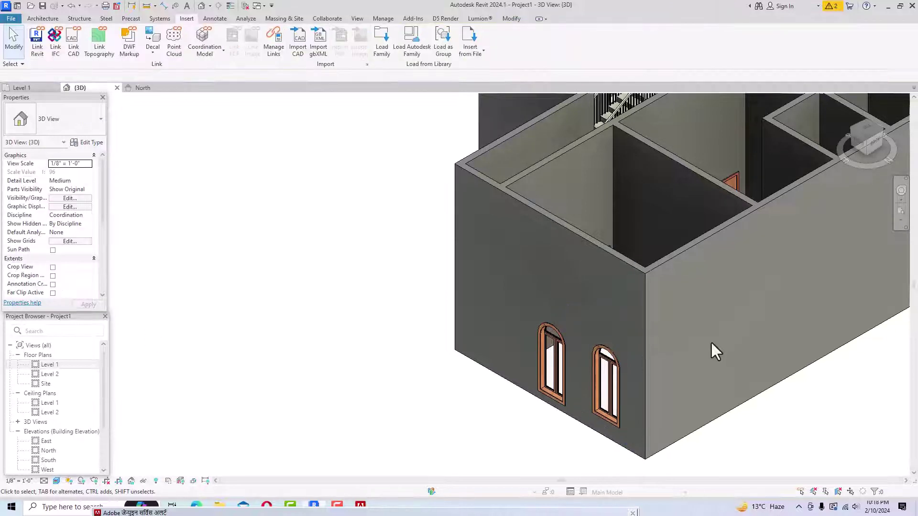
click(610, 354)
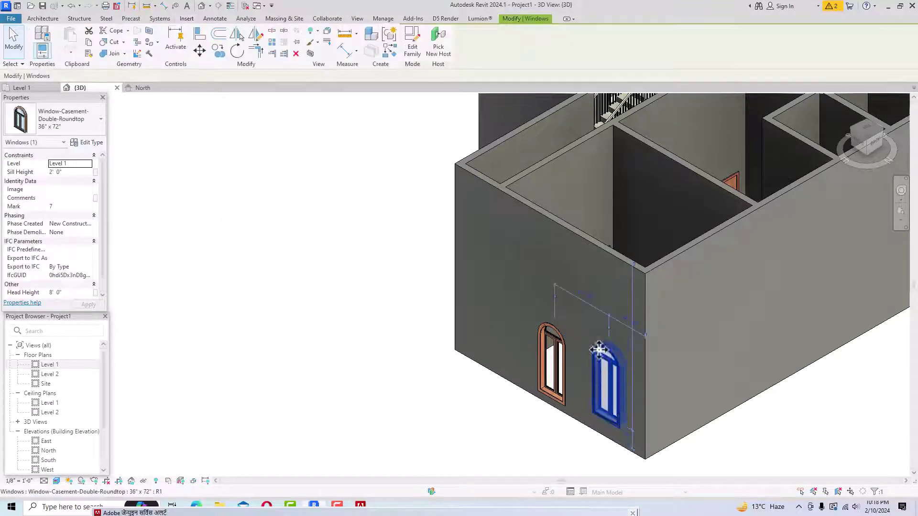
click(88, 143)
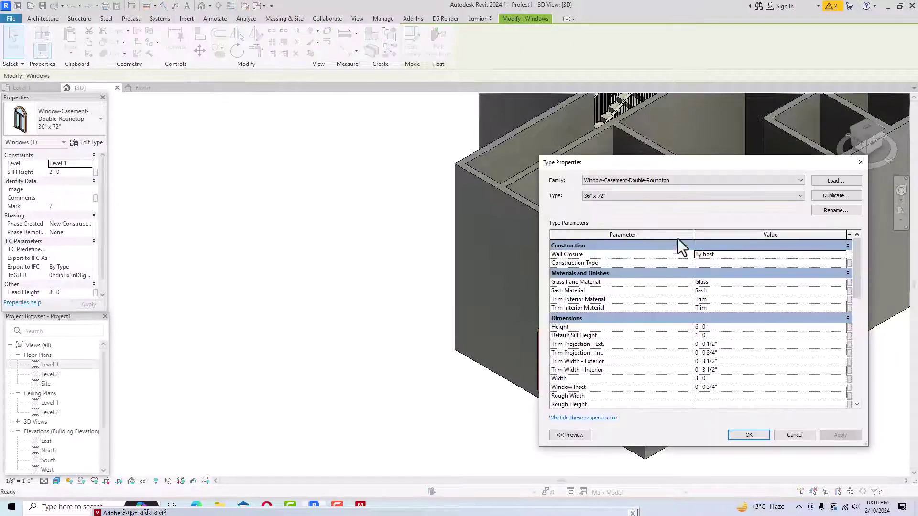
- Duplicate the round-top type as 36" x 72" 2 and set its width to 4' 0"
click(826, 197)
click(710, 323)
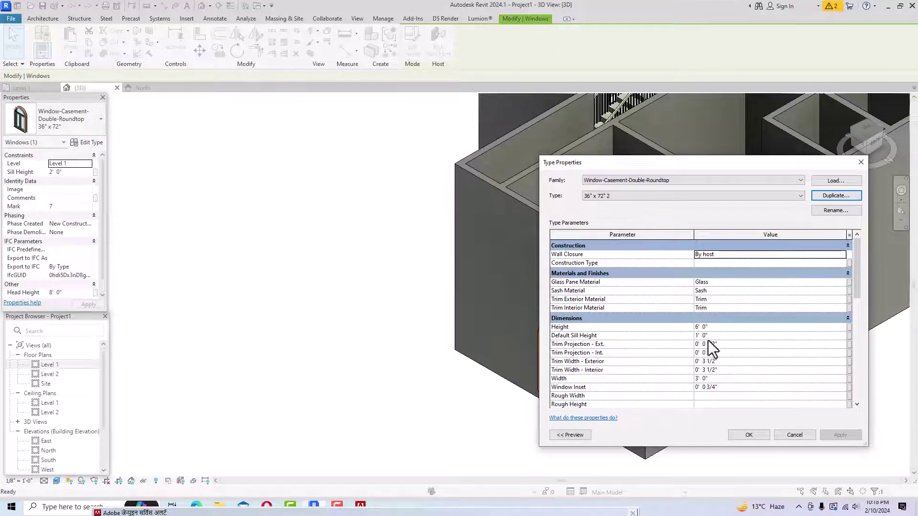
scroll(720, 346, down, 2)
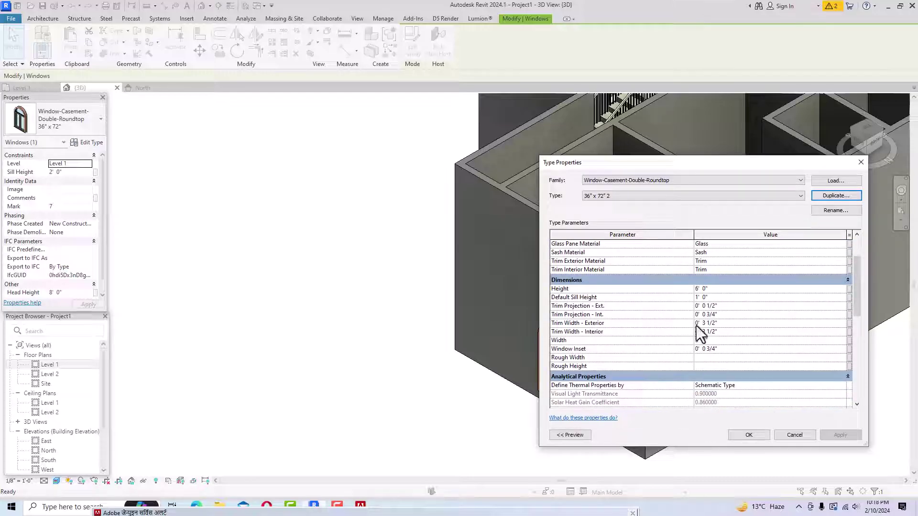
click(714, 341)
text(4')
drag(730, 167, 191, 73)
click(306, 345)
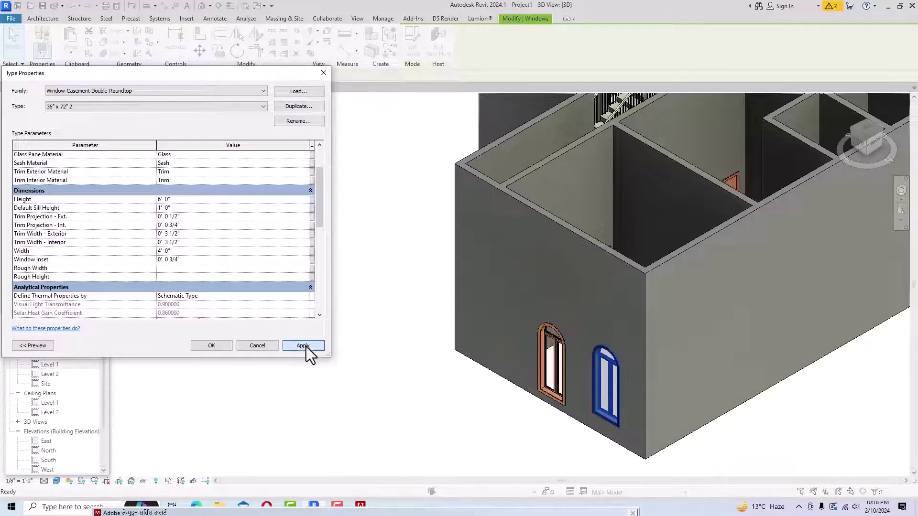
click(223, 344)
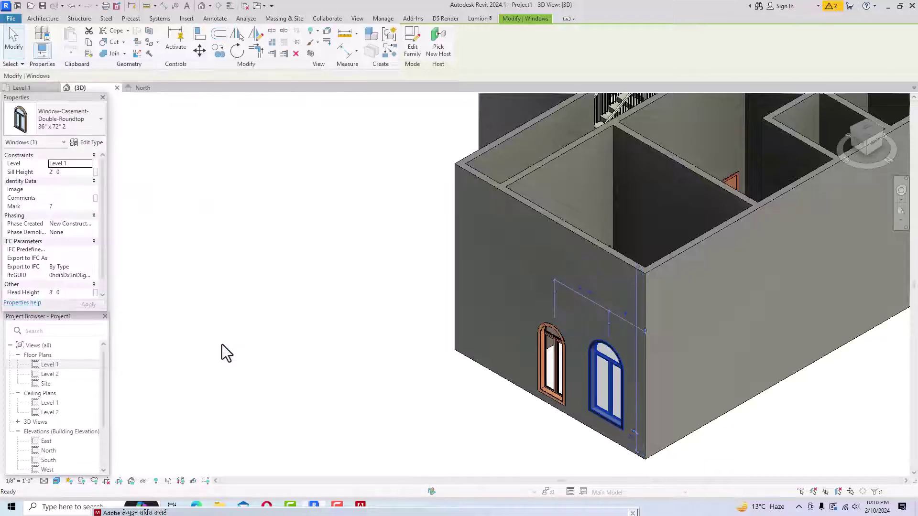
click(420, 366)
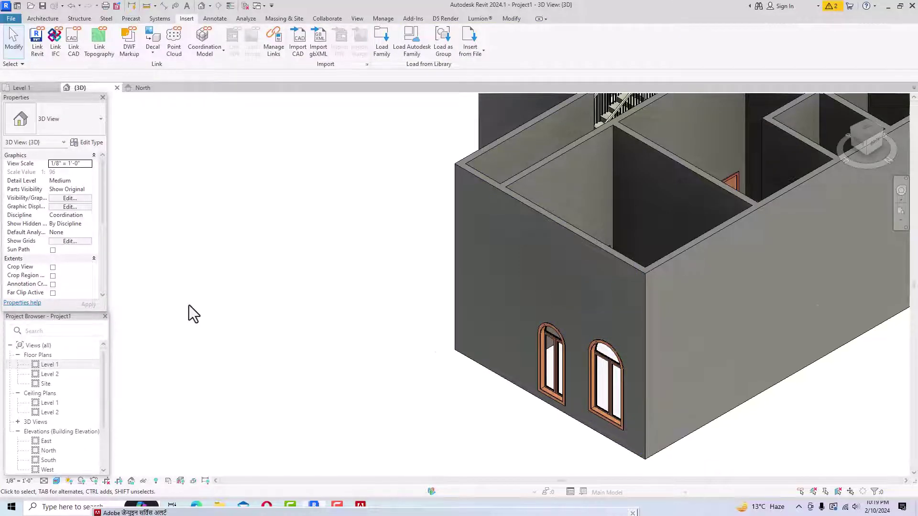
- Zoom out over the house model and minimize Revit to the desktop
scroll(192, 308, down, 4)
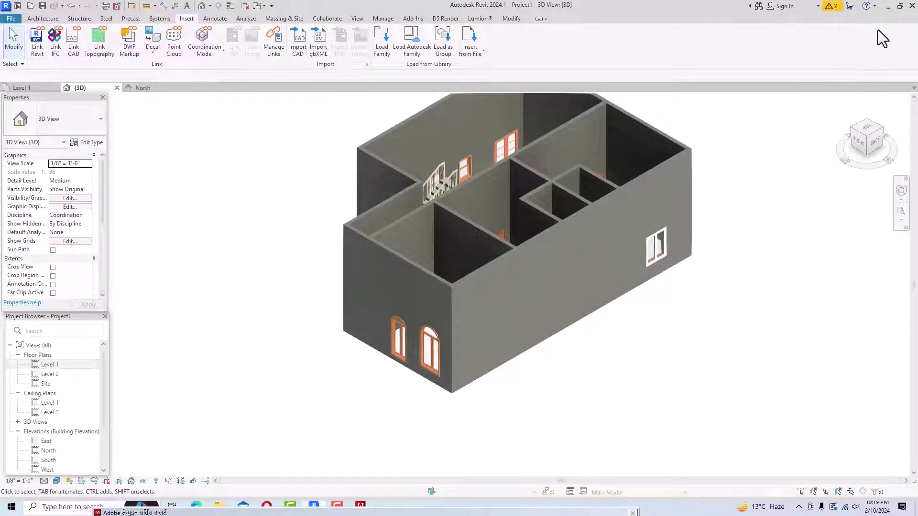
click(888, 8)
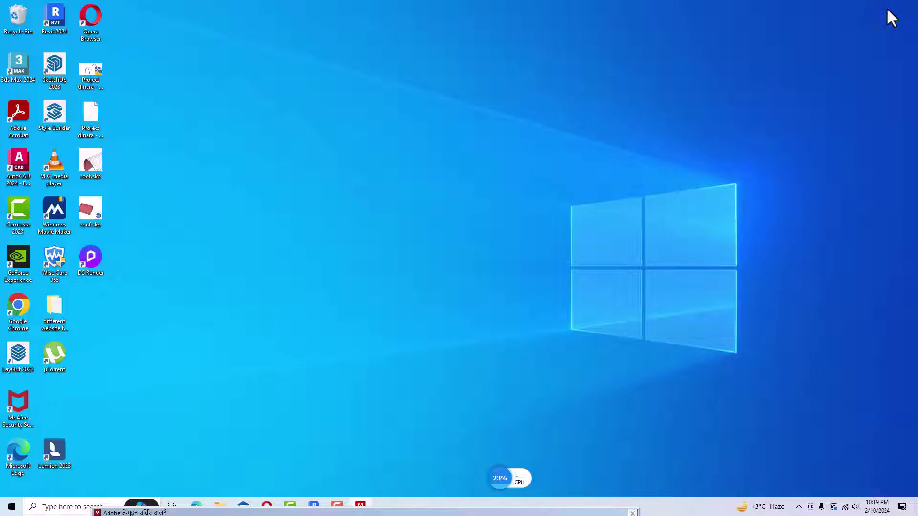
- Launch Chrome with the chosen profile and search Google for 'revit city'
double_click(18, 308)
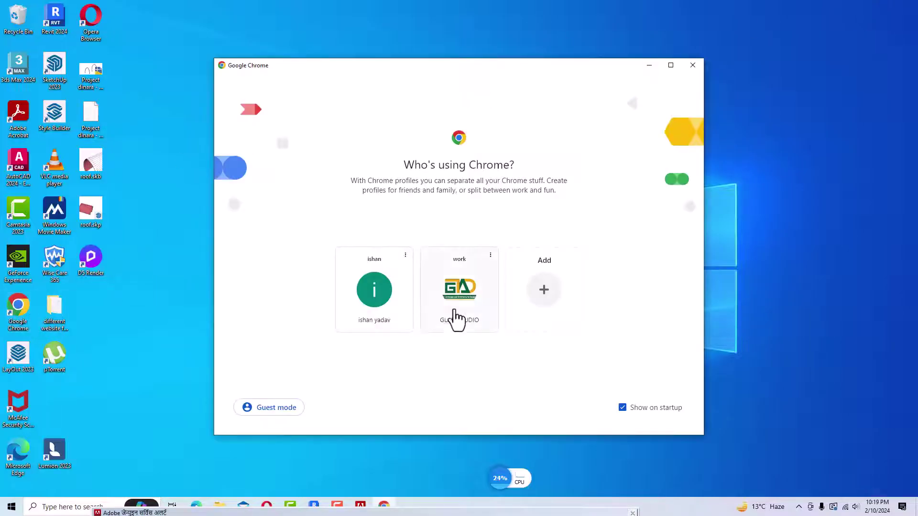
click(455, 317)
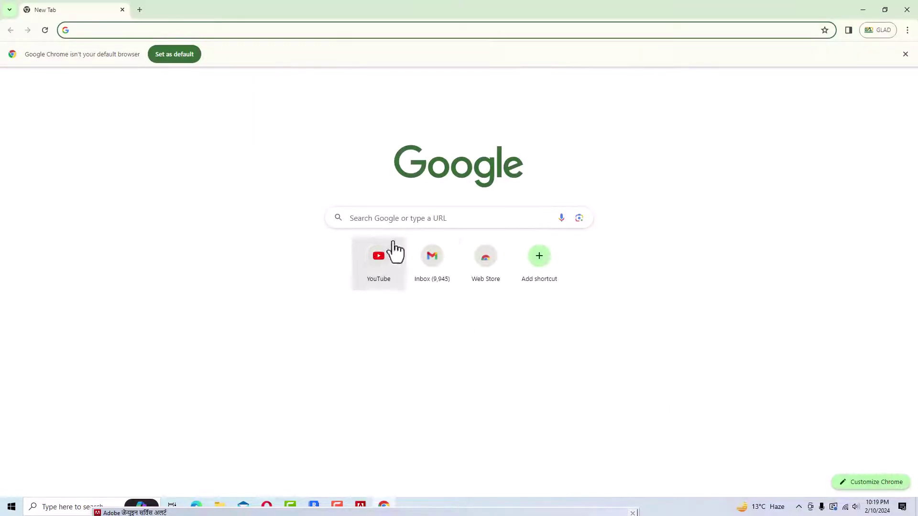
click(392, 215)
text(r)
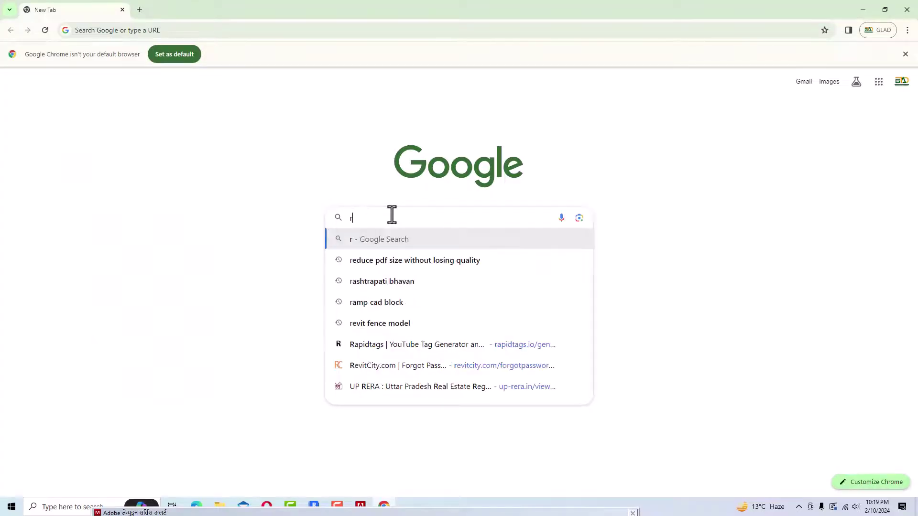
text(evit city)
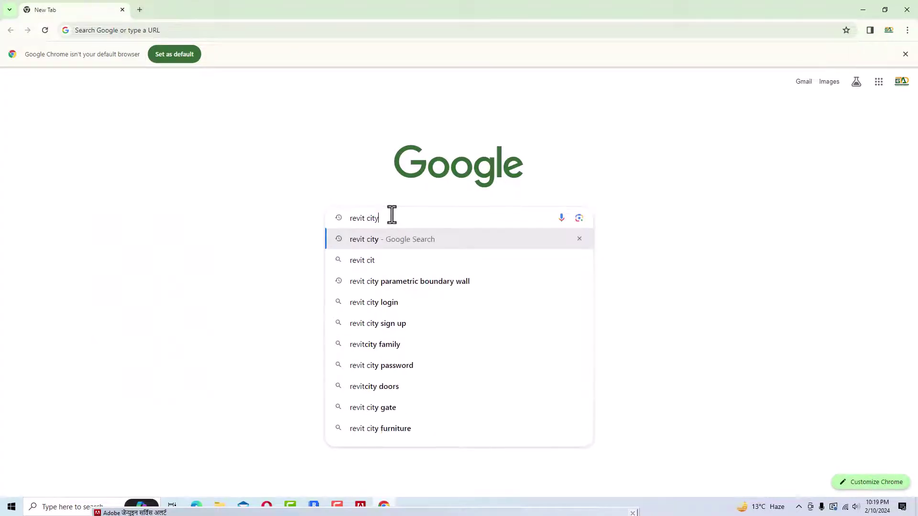
key(Return)
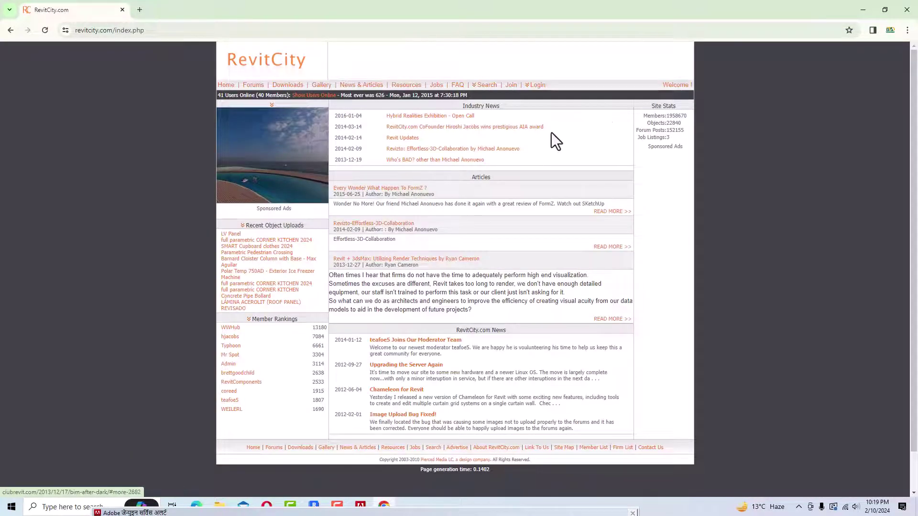
- Search RevitCity downloads for 'window', scroll the results, and return to Revit
click(487, 84)
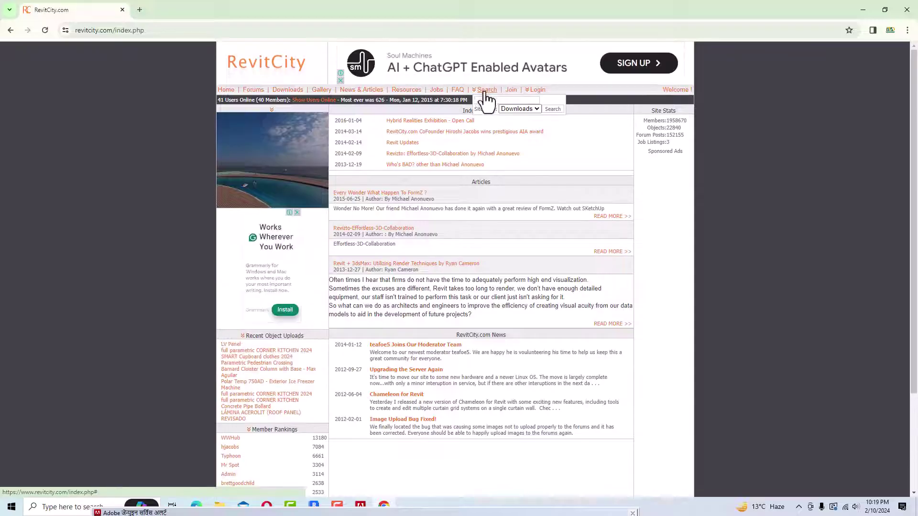
click(484, 99)
text(window)
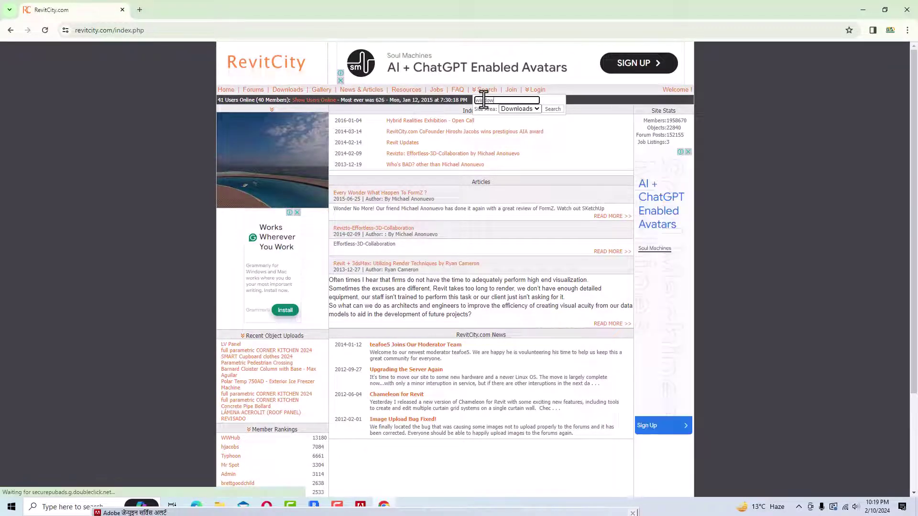
key(Return)
scroll(443, 279, down, 5)
scroll(443, 286, down, 5)
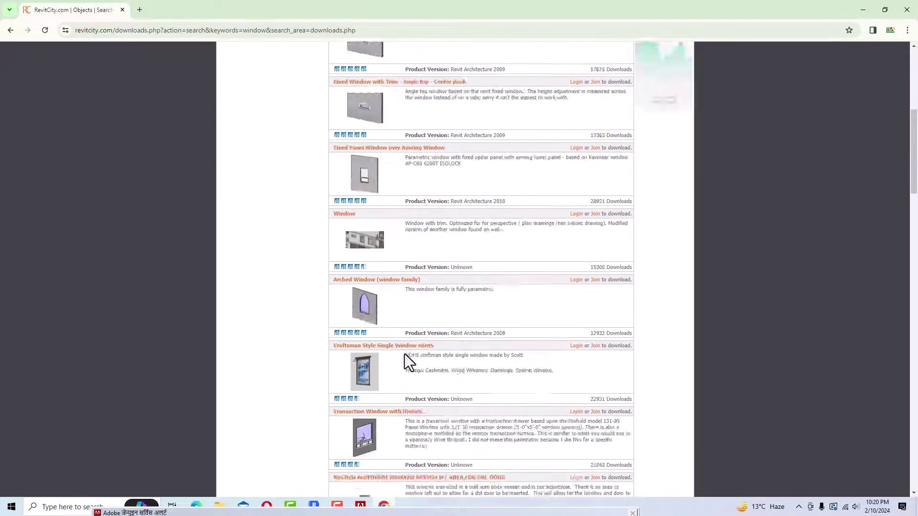
scroll(404, 354, down, 5)
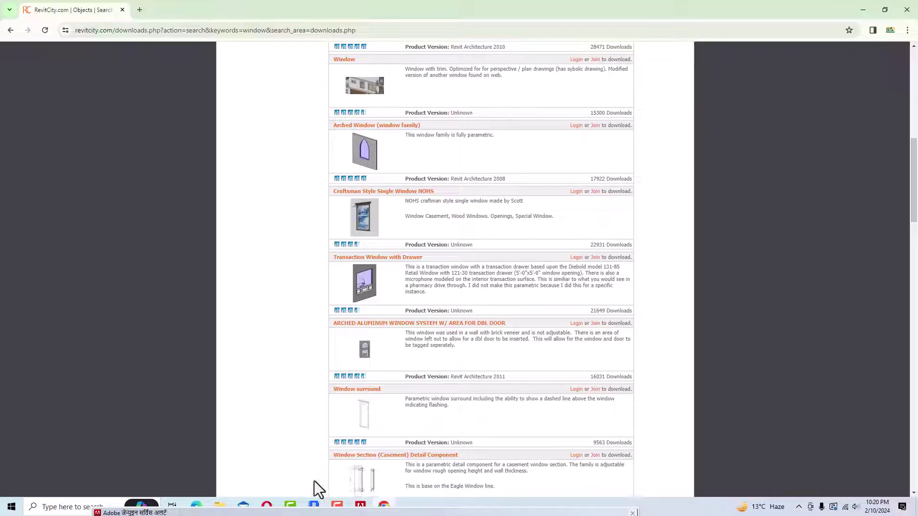
click(314, 506)
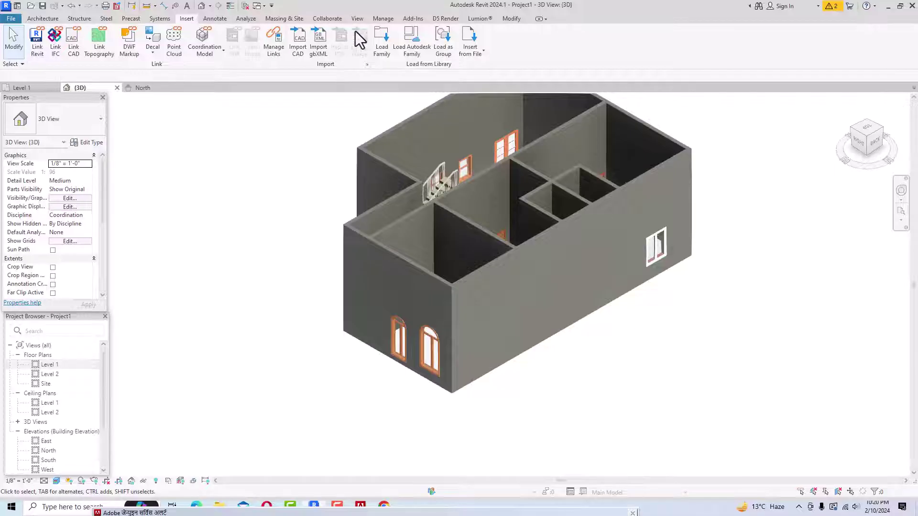
click(382, 42)
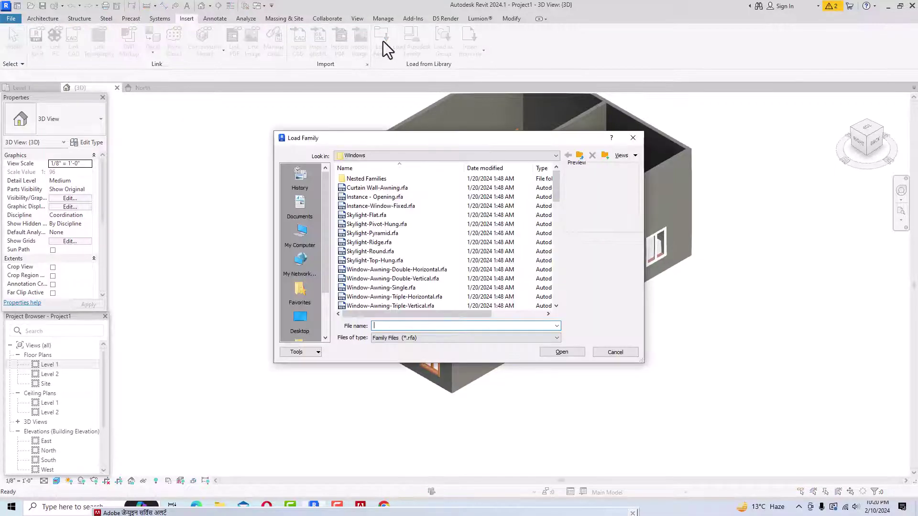
click(300, 230)
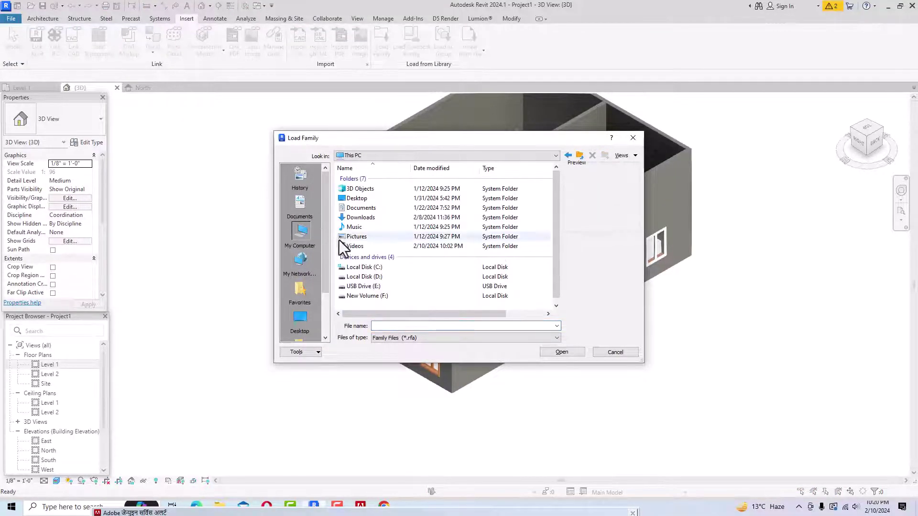
double_click(360, 218)
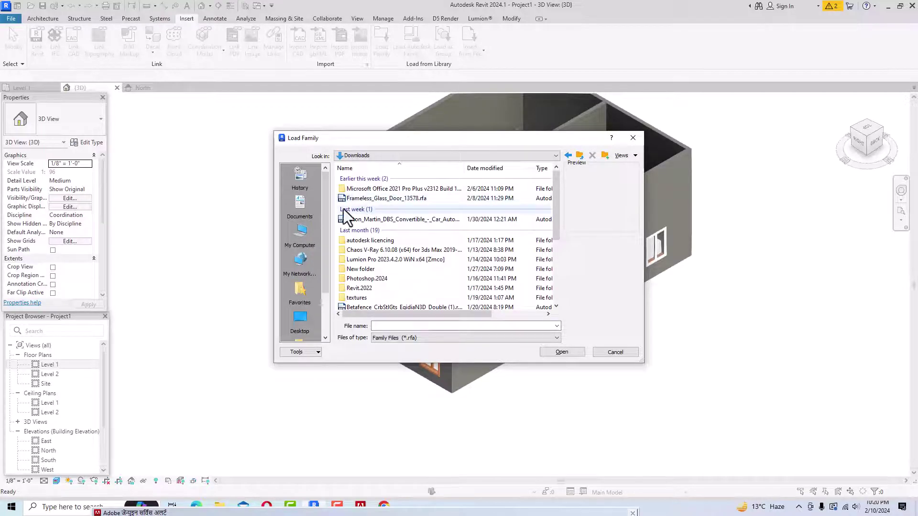
click(374, 198)
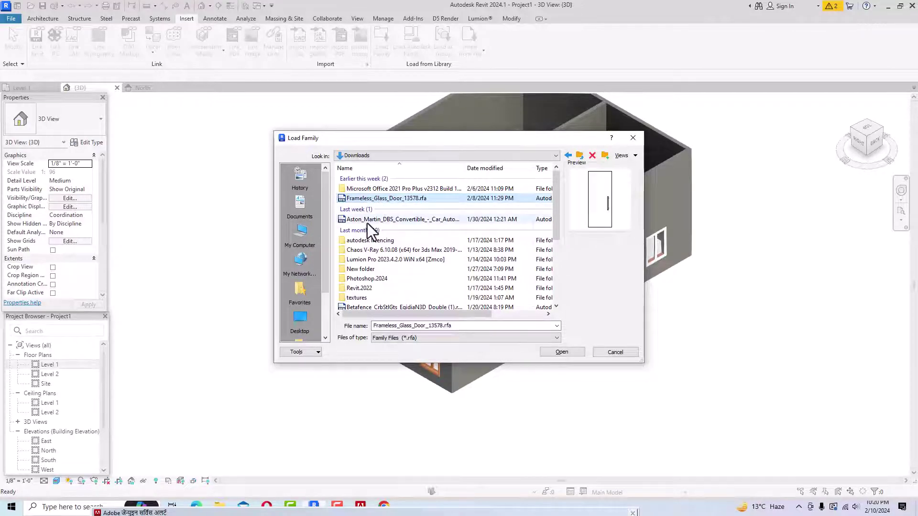
click(367, 222)
click(371, 198)
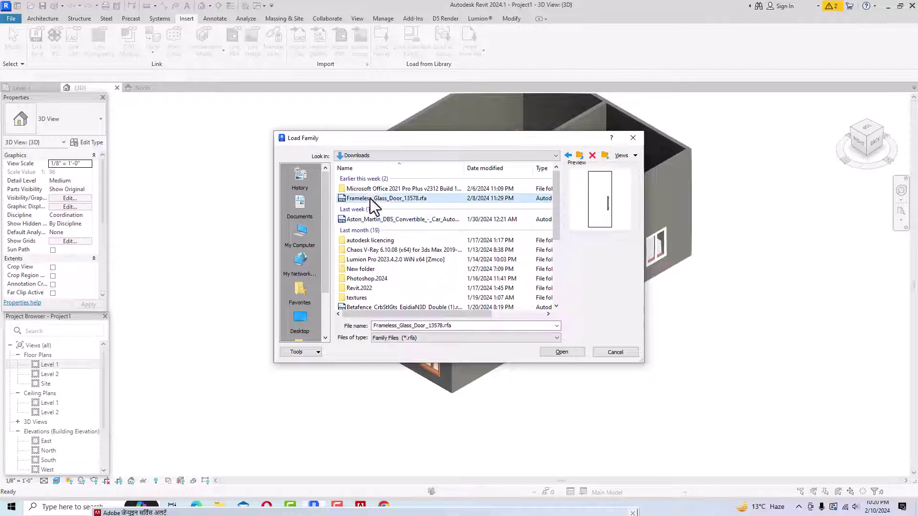
click(633, 137)
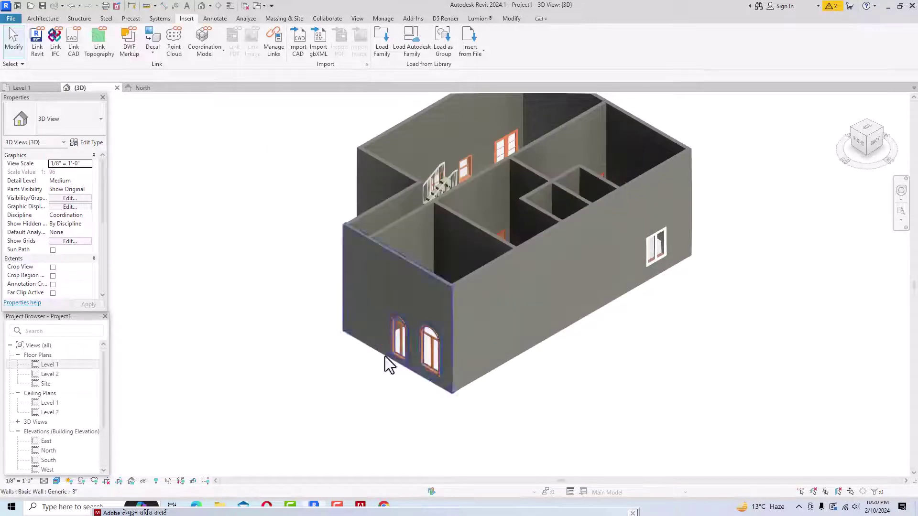